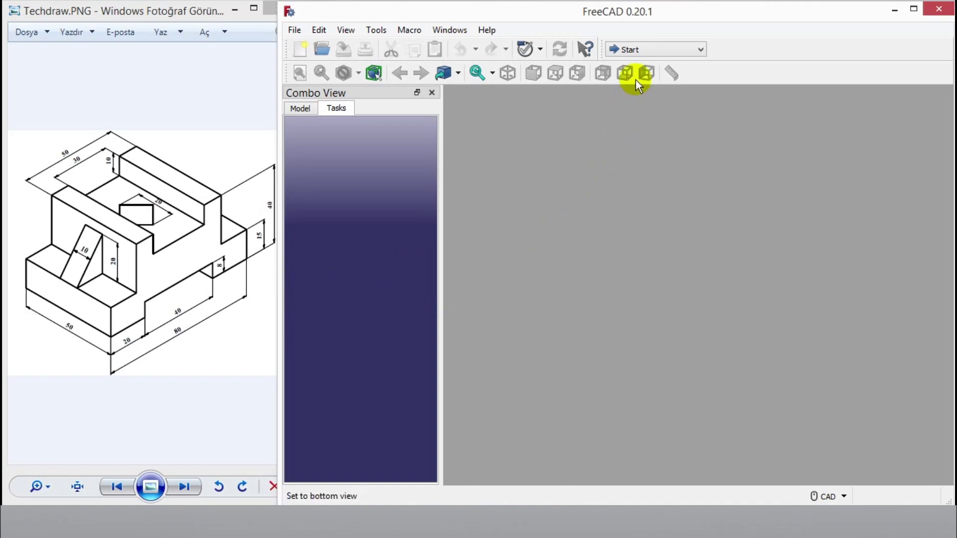
Switch to the Part Design workbench and create a new empty document
left_click(635, 48)
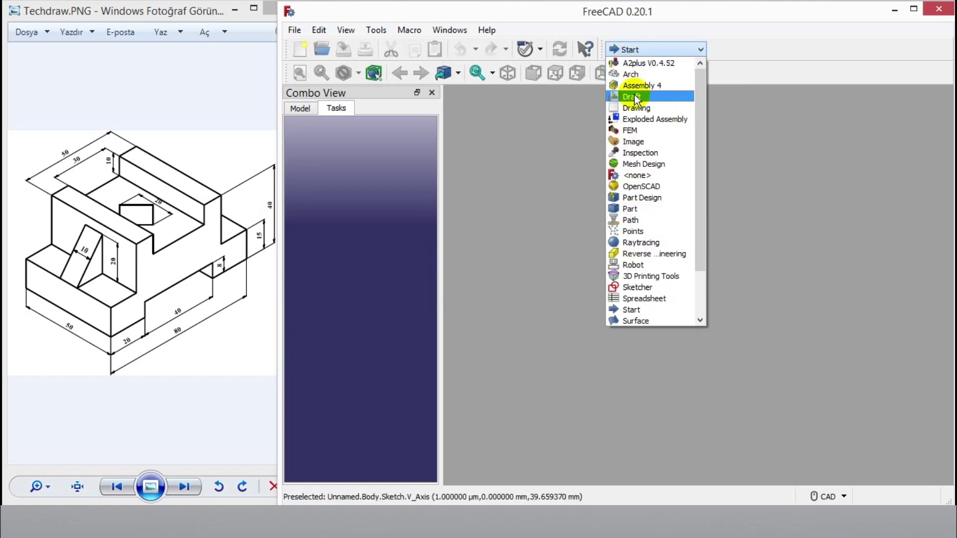
left_click(634, 196)
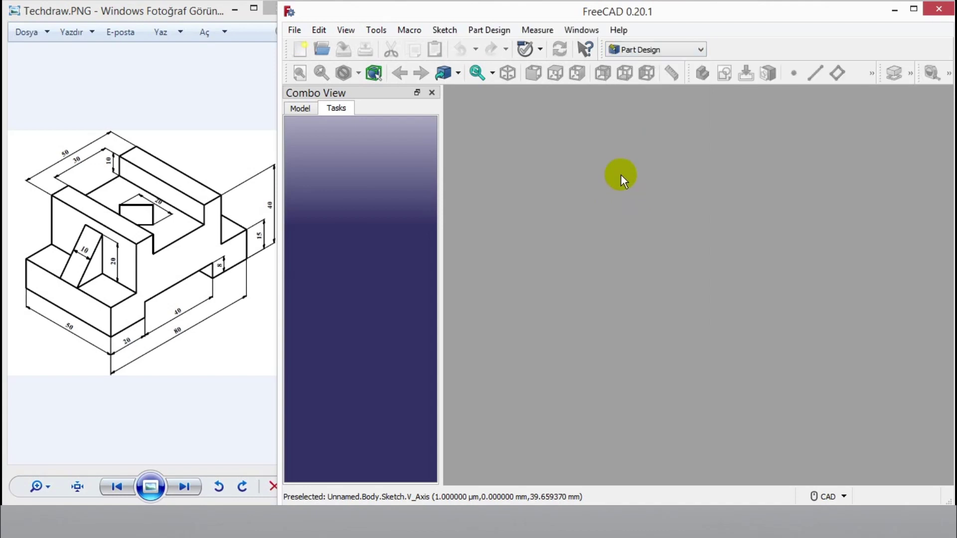
left_click(301, 51)
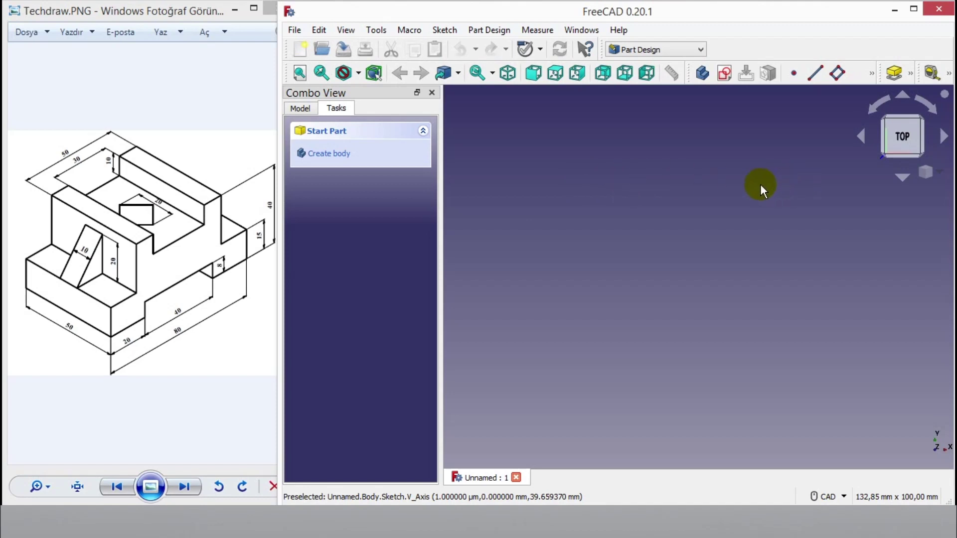
left_click(726, 74)
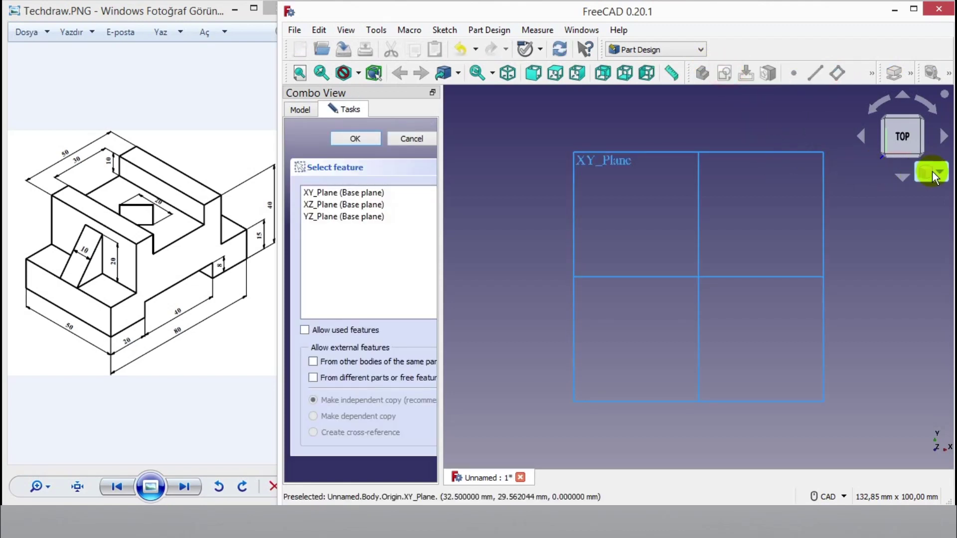
Set the view to isometric and attach the new sketch to the YZ plane
left_click(933, 175)
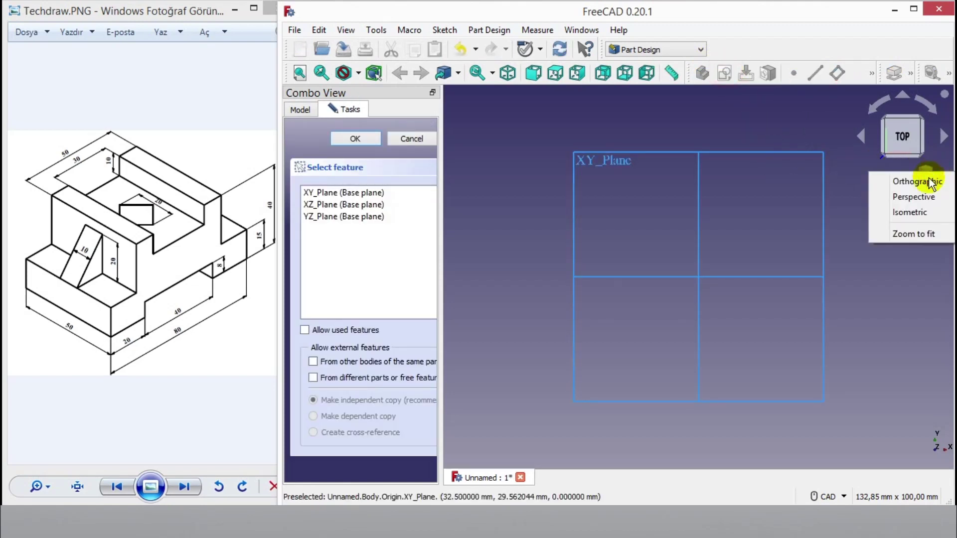
left_click(916, 209)
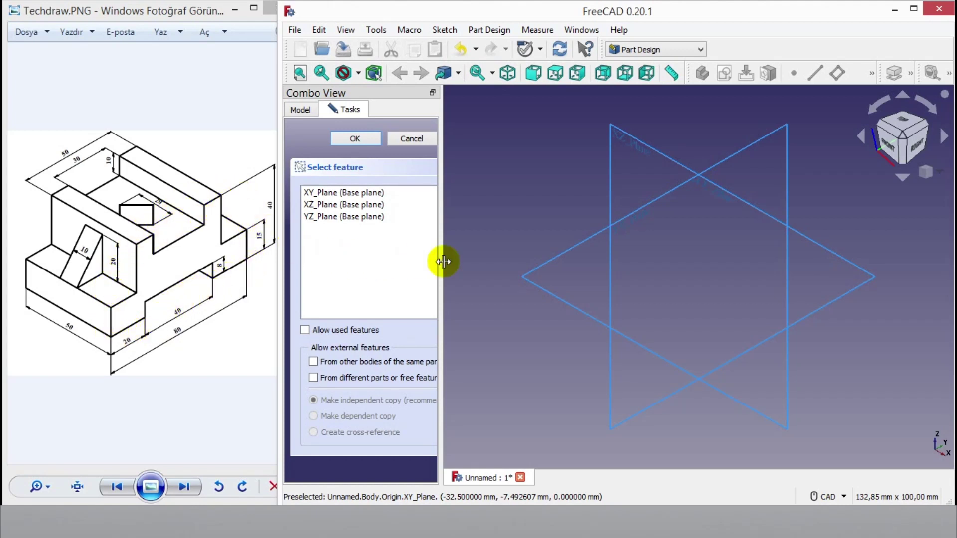
left_click(620, 225)
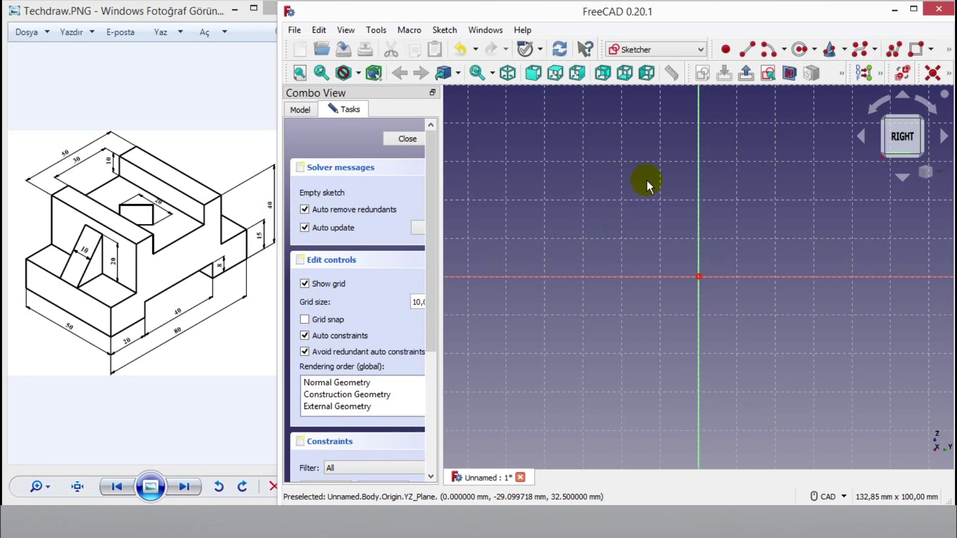
Draw a polyline for the profile's left step, left upright and the span between the uprights
left_click(894, 52)
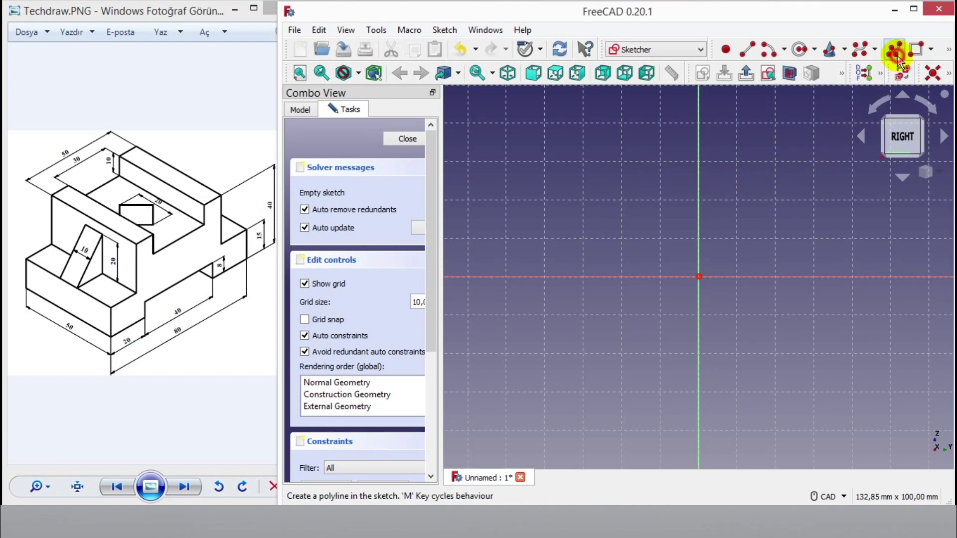
mouse_move(770, 164)
middle_mouse_down()
mouse_move(775, 181)
mouse_move(742, 233)
mouse_move(753, 242)
middle_mouse_up()
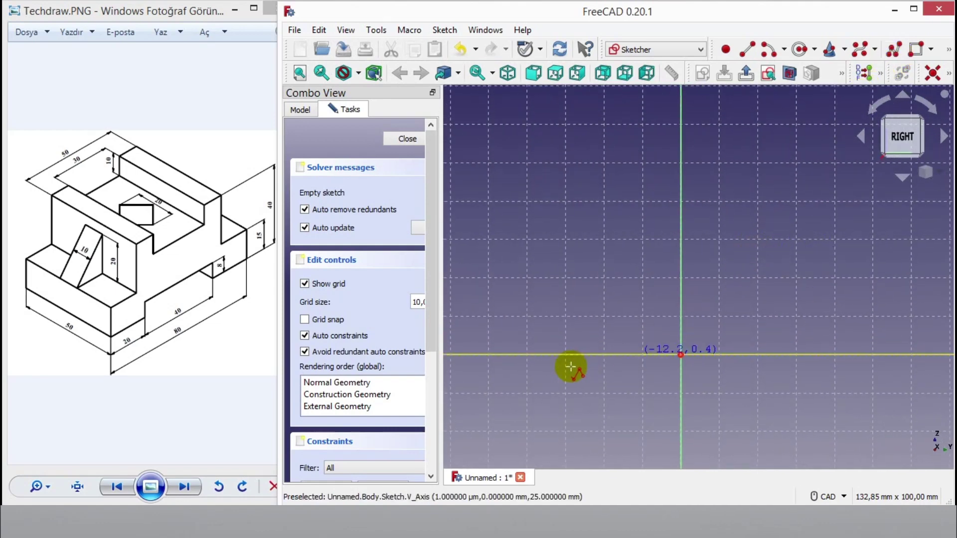
left_click(560, 354)
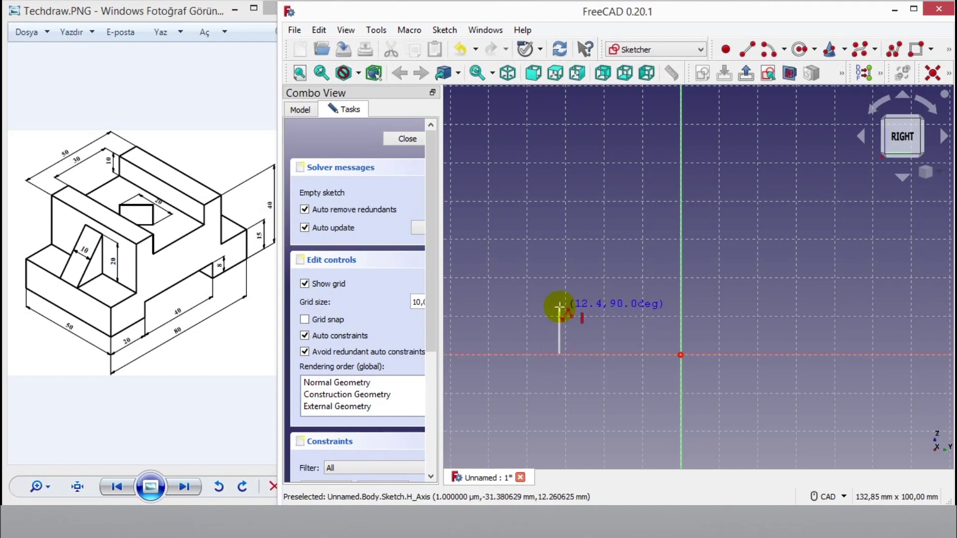
left_click(559, 307)
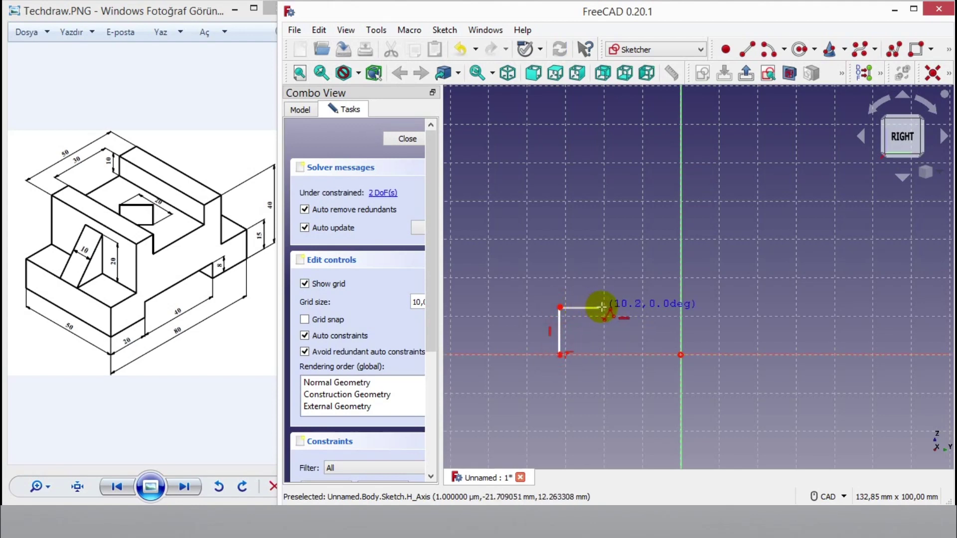
left_click(602, 307)
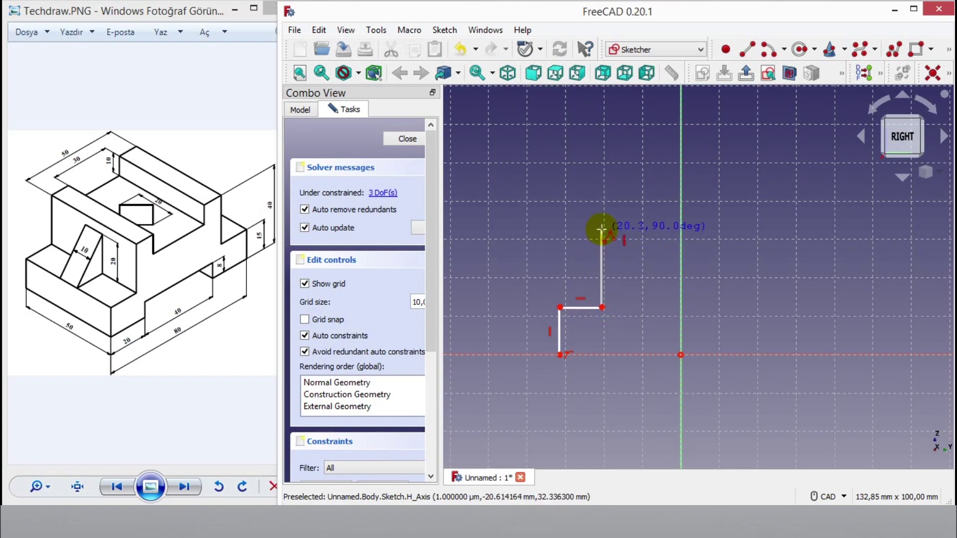
left_click(602, 229)
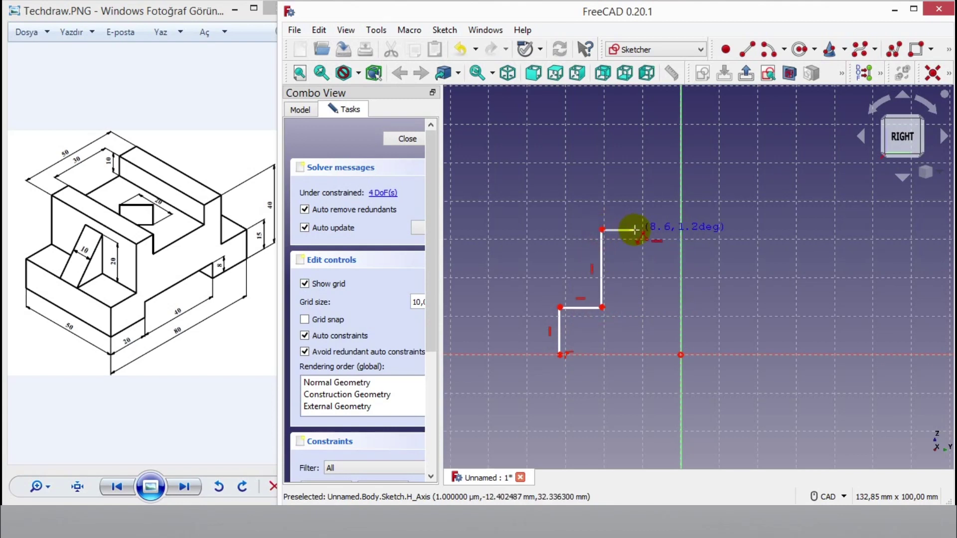
left_click(635, 230)
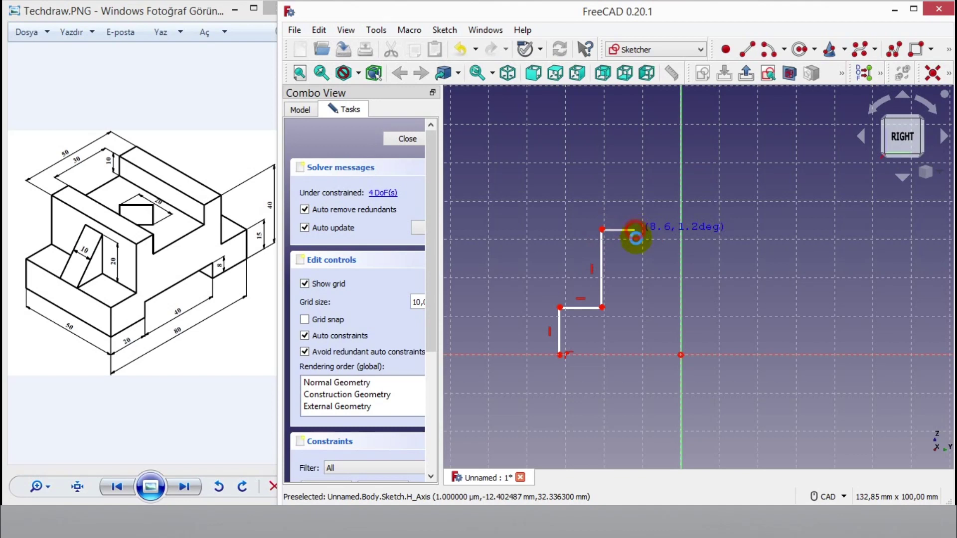
left_click(635, 262)
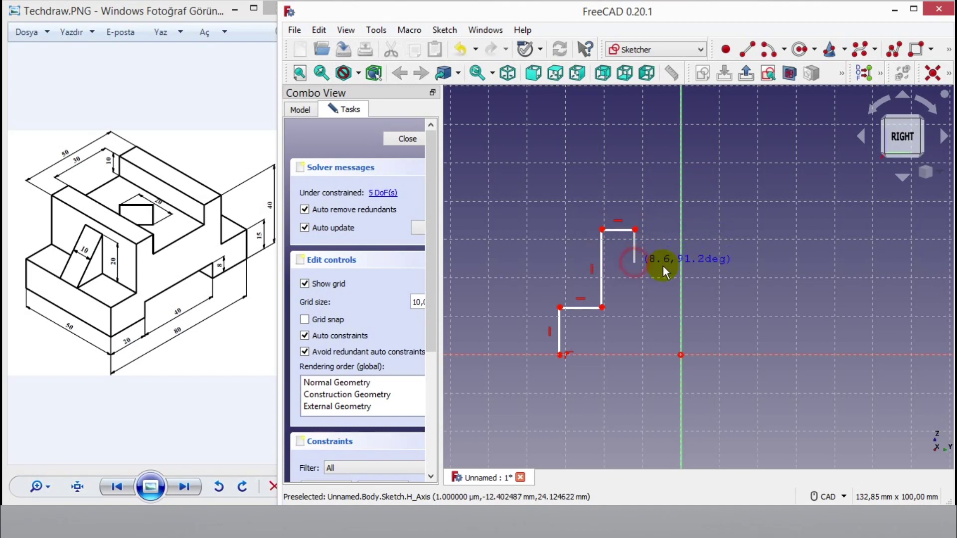
left_click(716, 262)
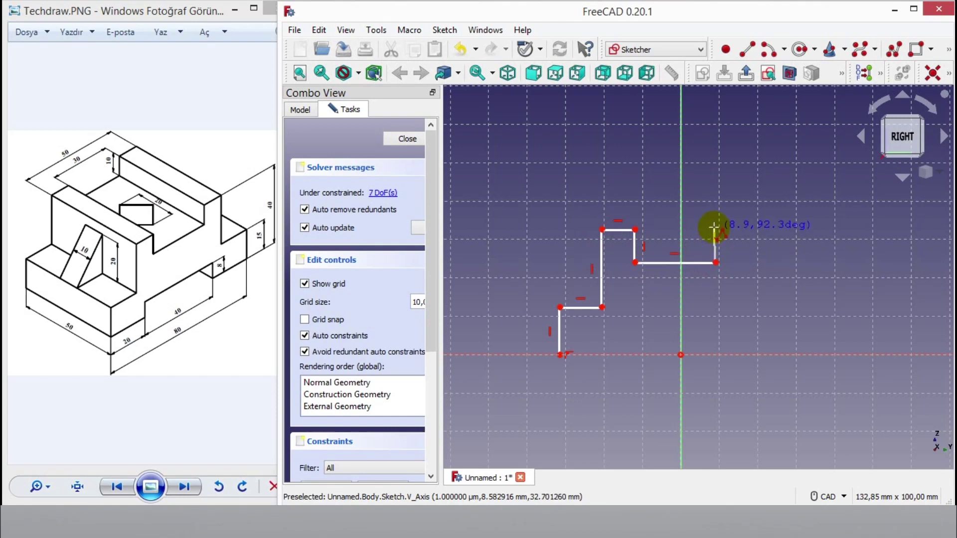
Continue the polyline around the right upright, right step and bottom notch, closing it at the start
left_click(716, 227)
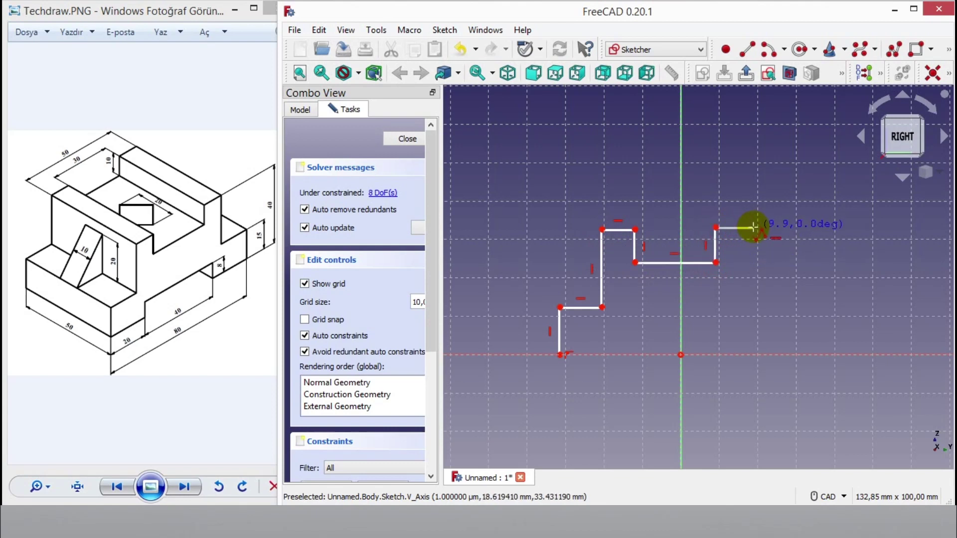
left_click(754, 228)
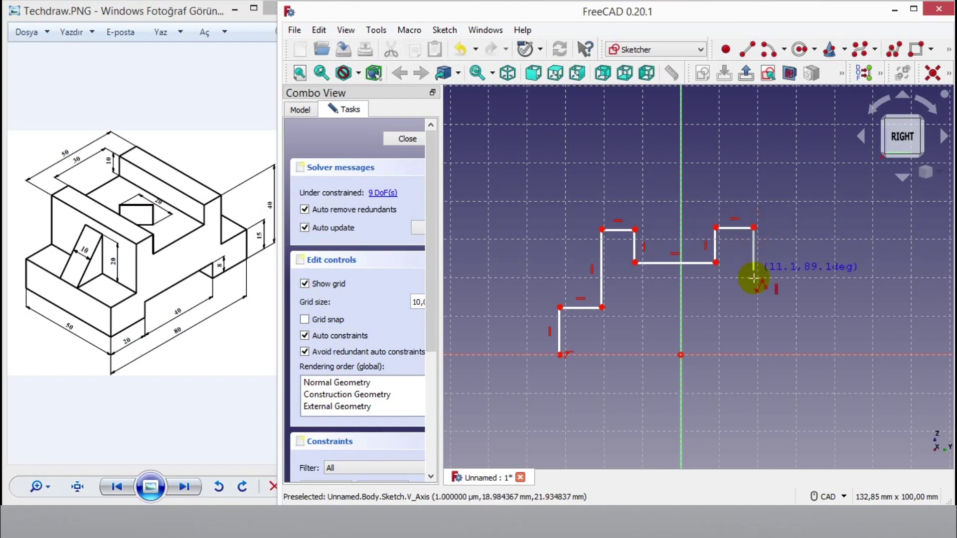
left_click(753, 311)
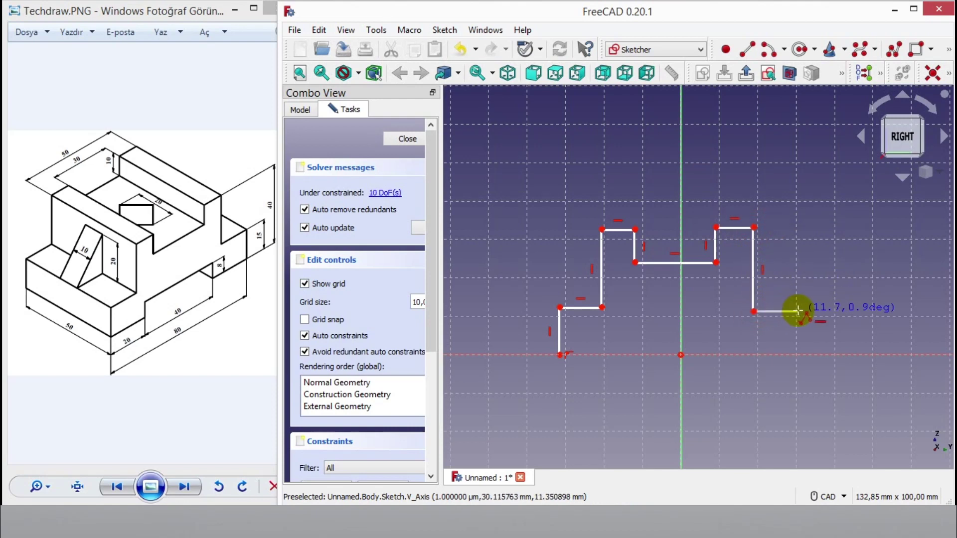
left_click(797, 311)
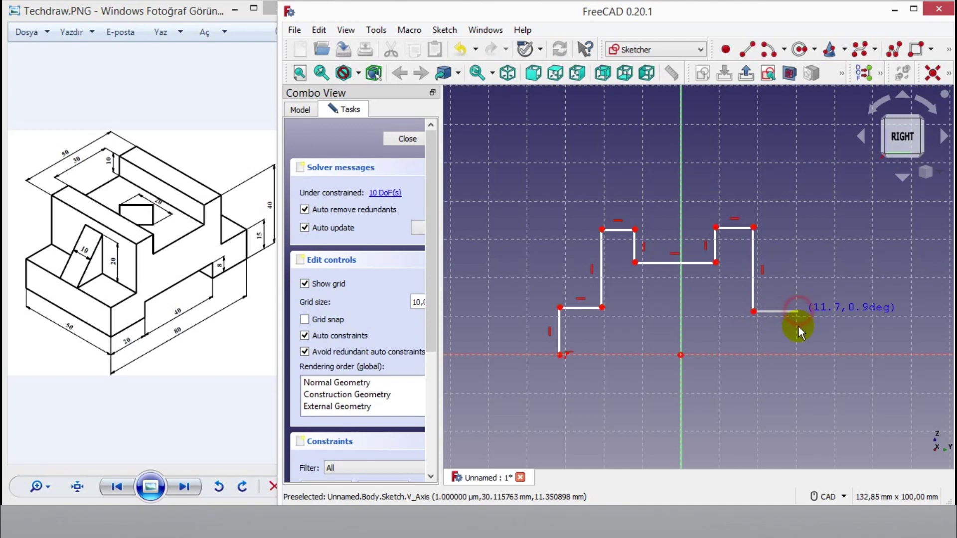
left_click(797, 354)
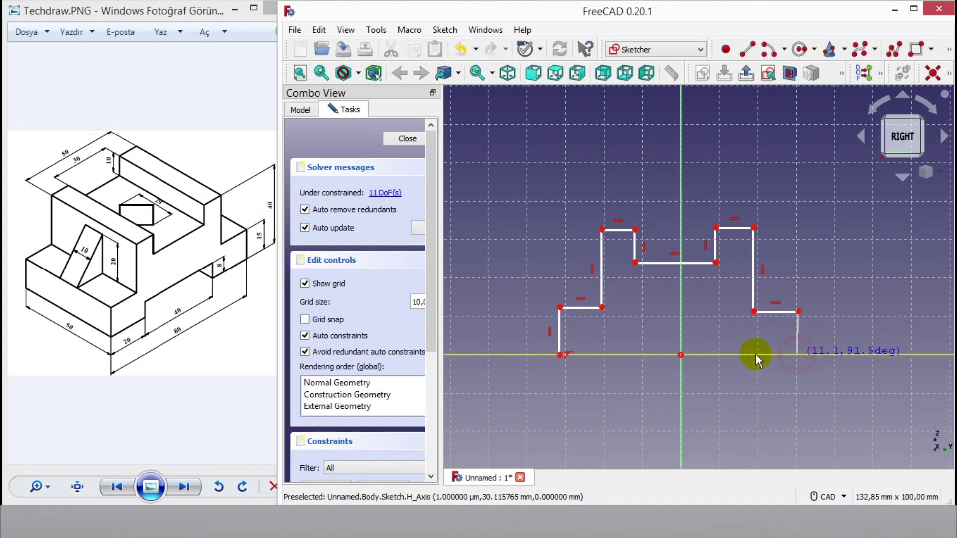
left_click(726, 354)
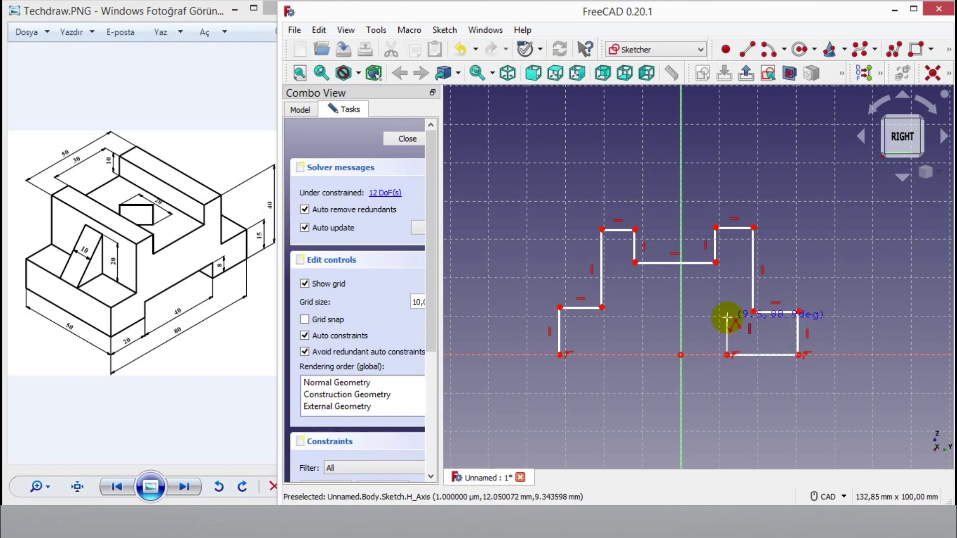
left_click(727, 316)
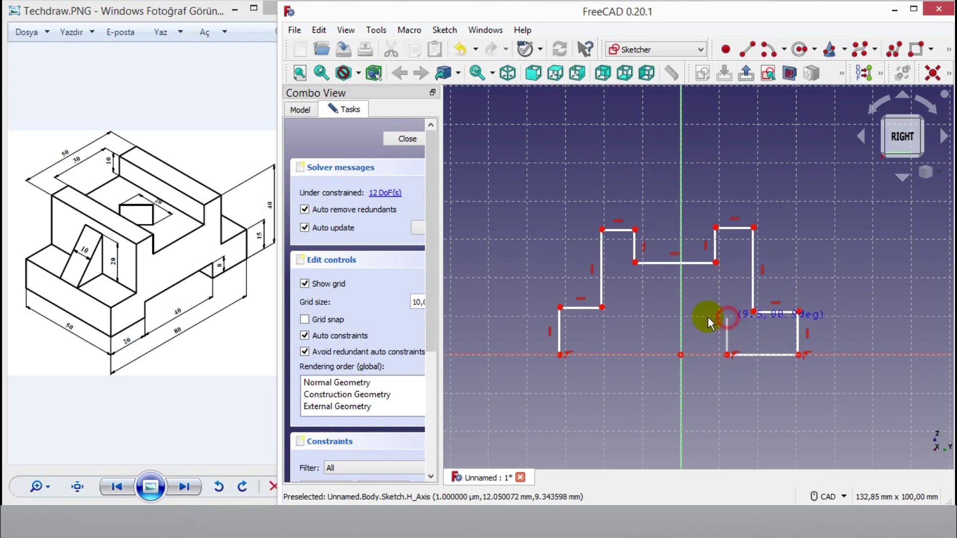
left_click(637, 317)
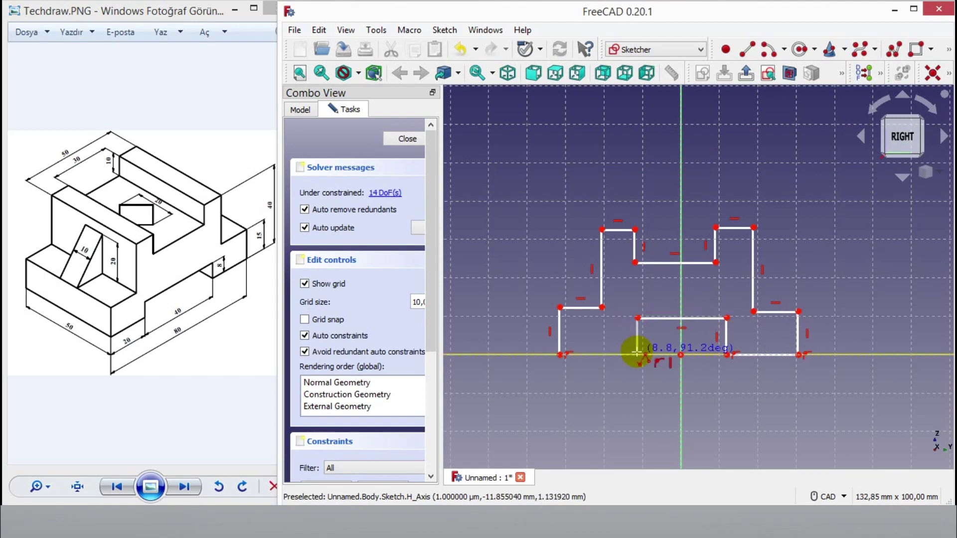
left_click(637, 354)
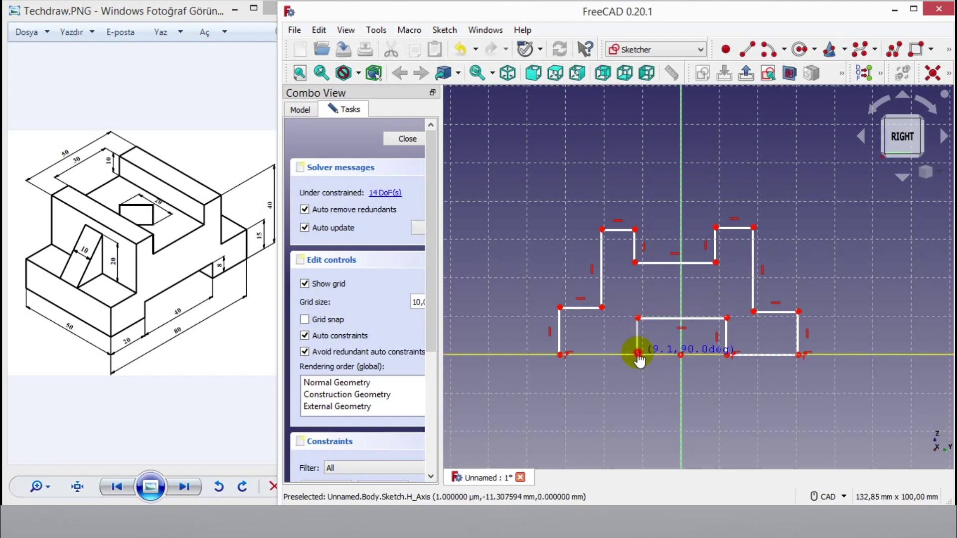
left_click(559, 354)
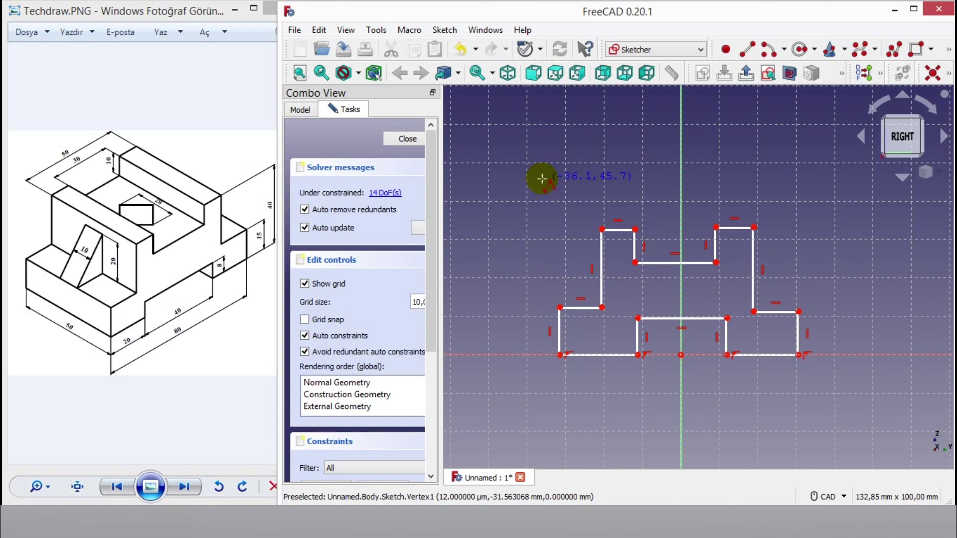
right_click(616, 180)
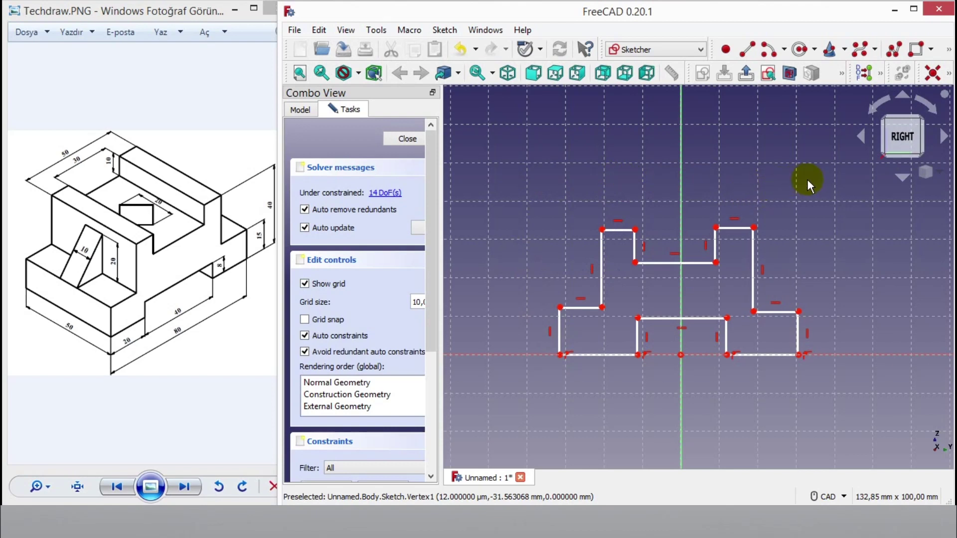
Add a 9.53 mm length constraint to the bottom notch's vertical edge and move its label clear
left_click(948, 73)
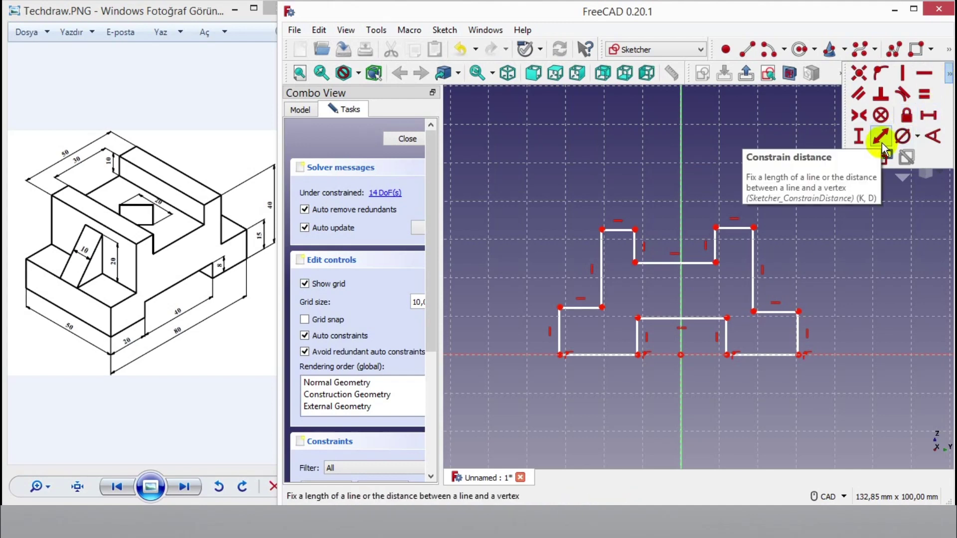
left_click(880, 142)
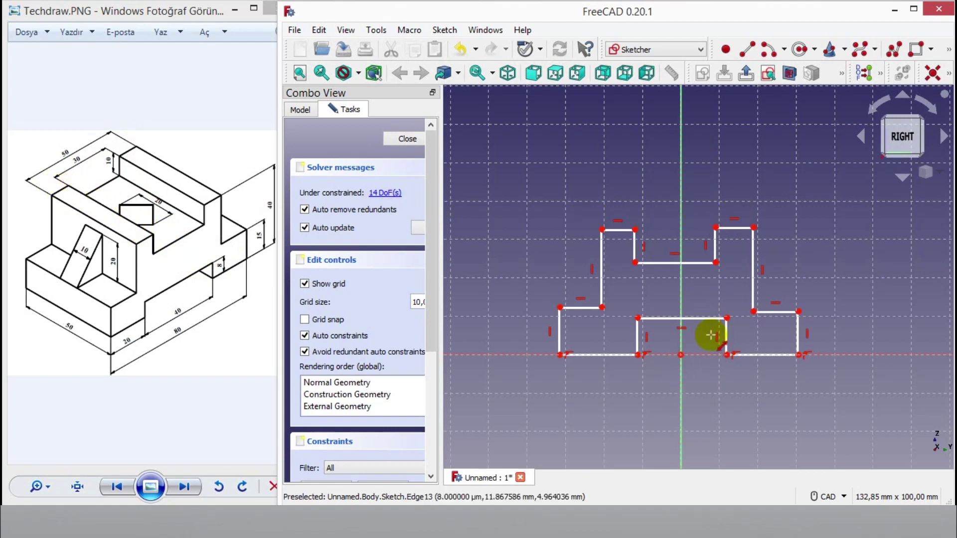
left_click(725, 335)
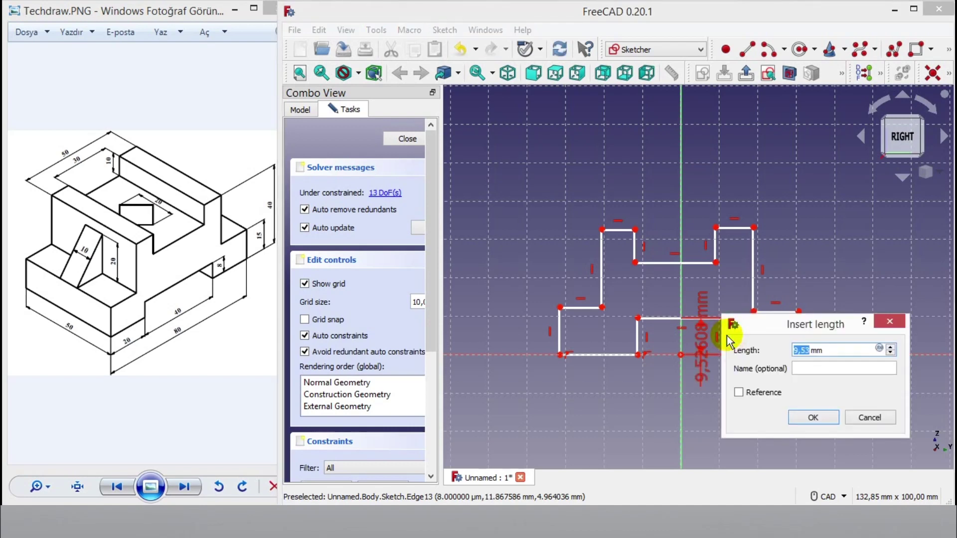
key("Return")
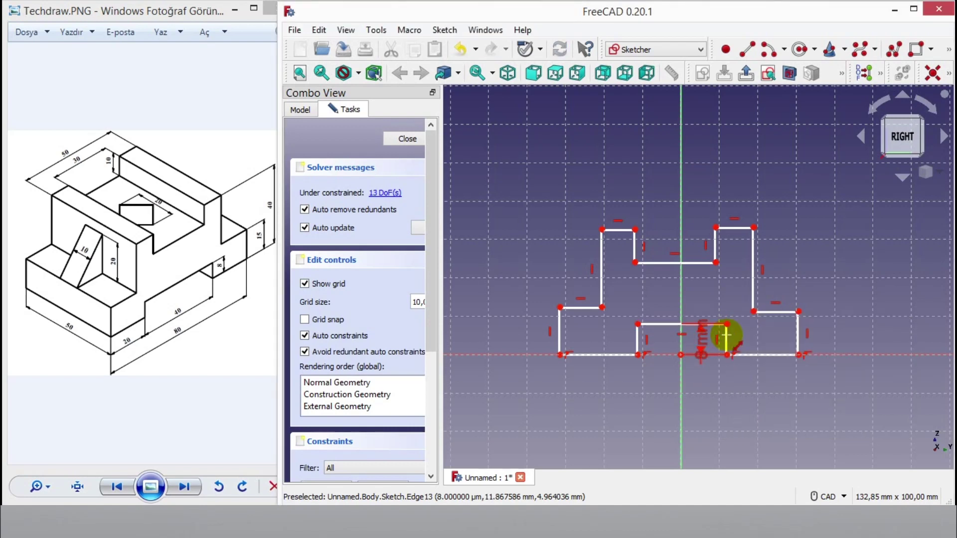
mouse_move(701, 336)
left_mouse_down()
mouse_move(854, 343)
mouse_move(706, 351)
left_mouse_up()
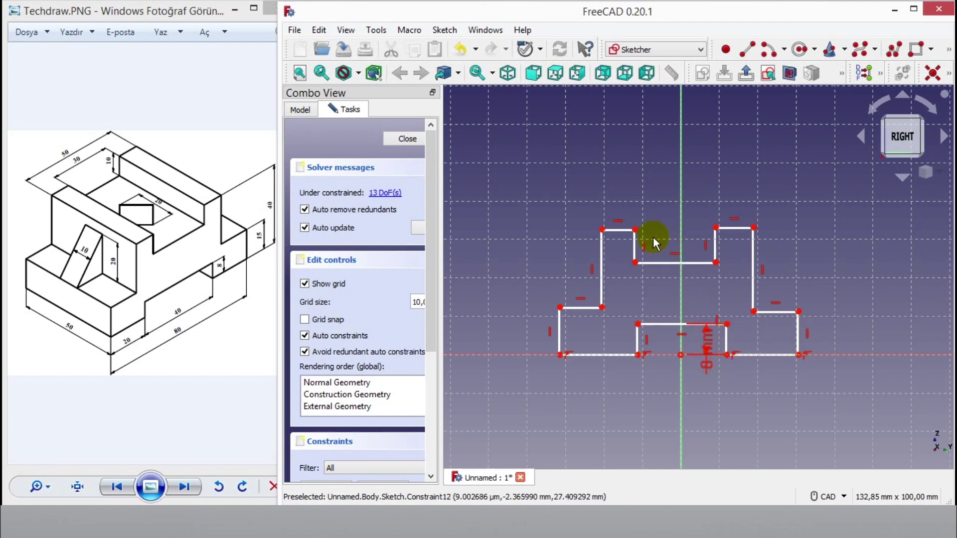
Make the two top inner corners level, and the left and right shoulder corners level
left_click(947, 76)
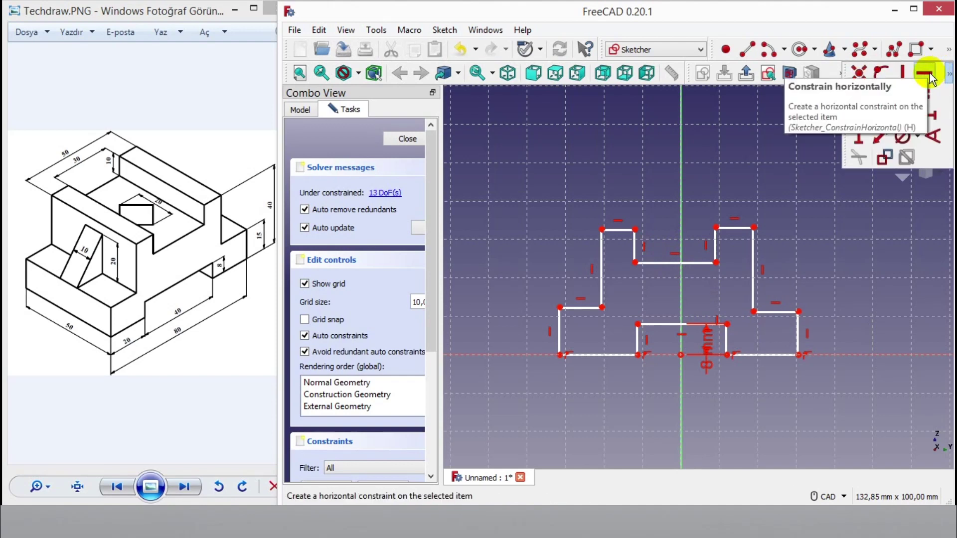
left_click(928, 74)
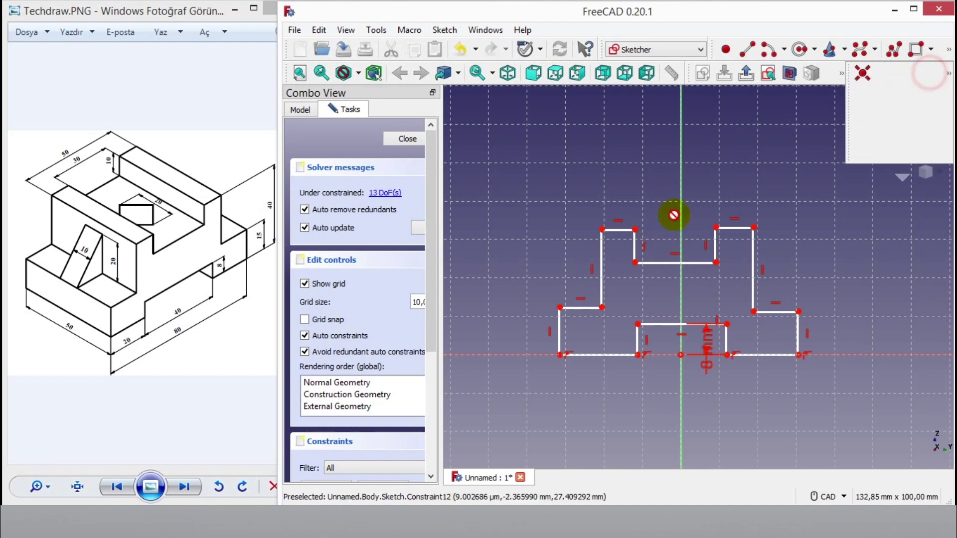
left_click(635, 229)
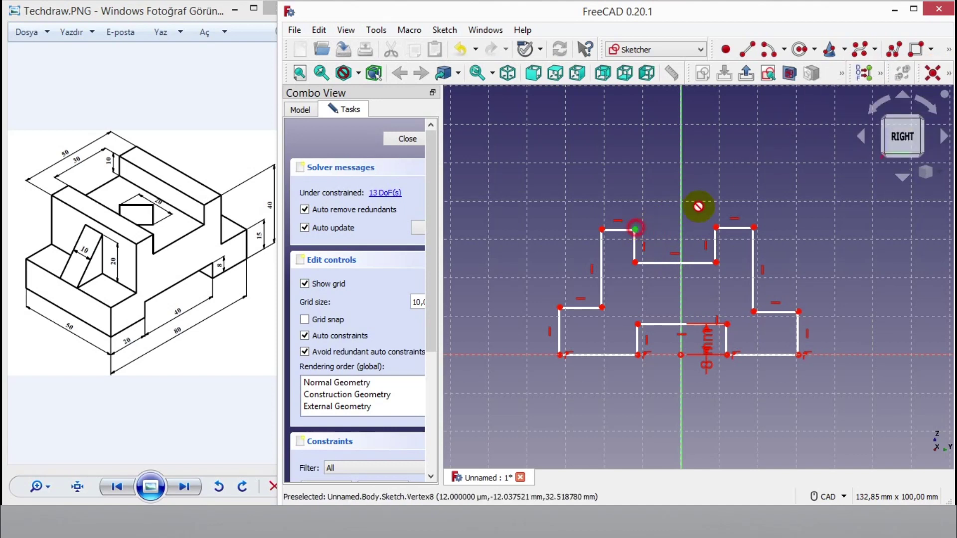
left_click(715, 228)
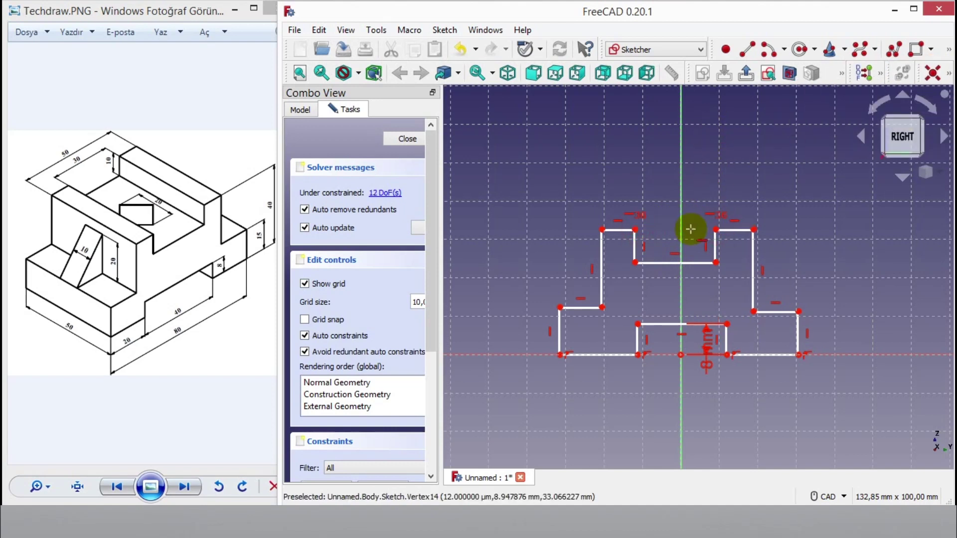
left_click(603, 307)
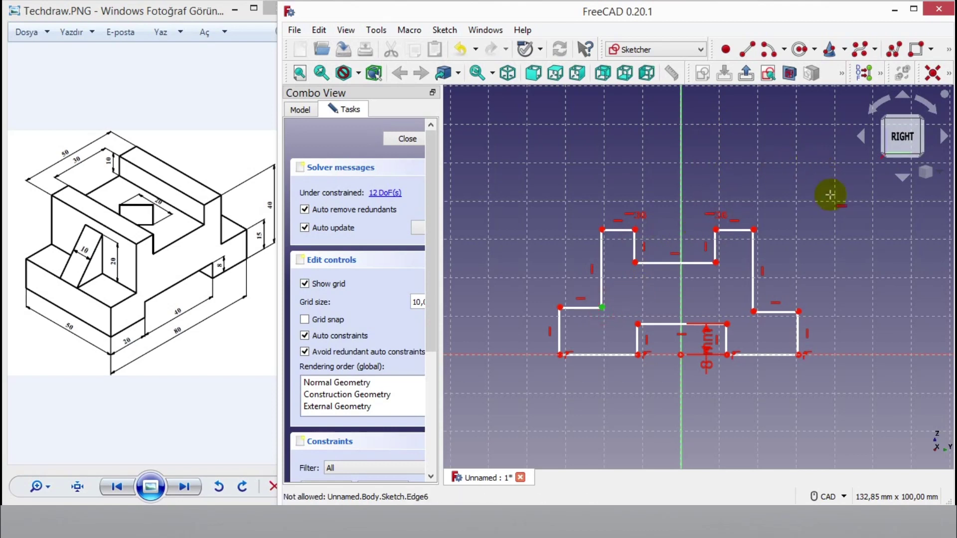
left_click(758, 304)
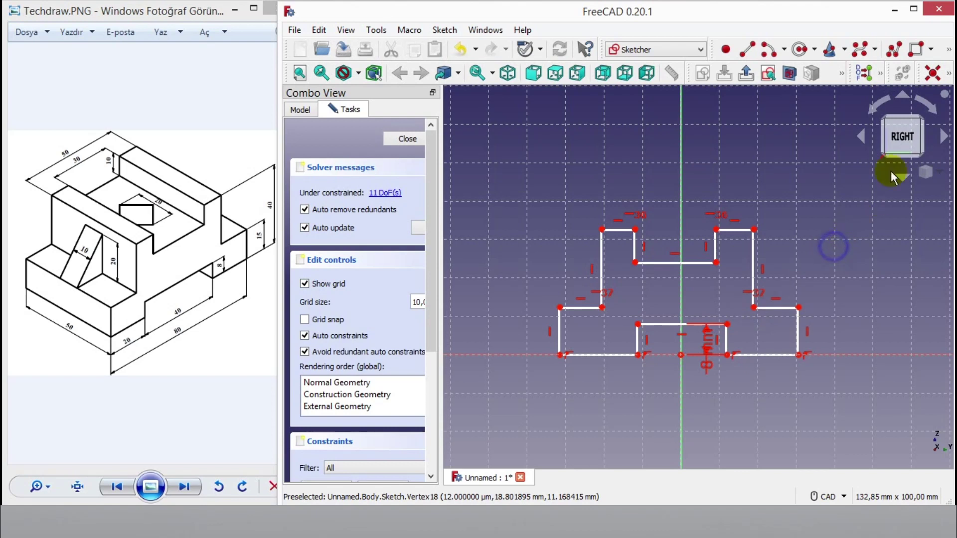
left_click(948, 74)
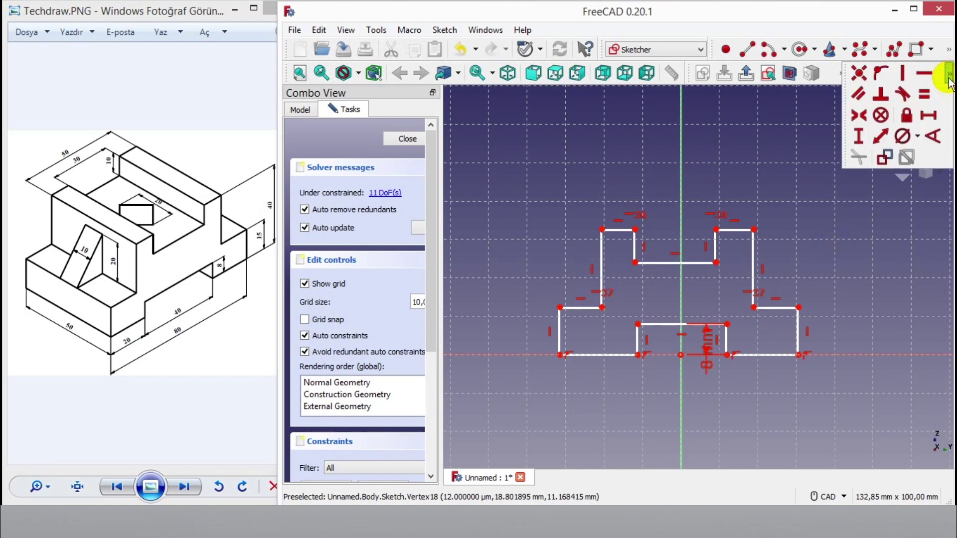
Make the inner bottom corners symmetric about the origin and the upper inner corners about the vertical axis
left_click(861, 116)
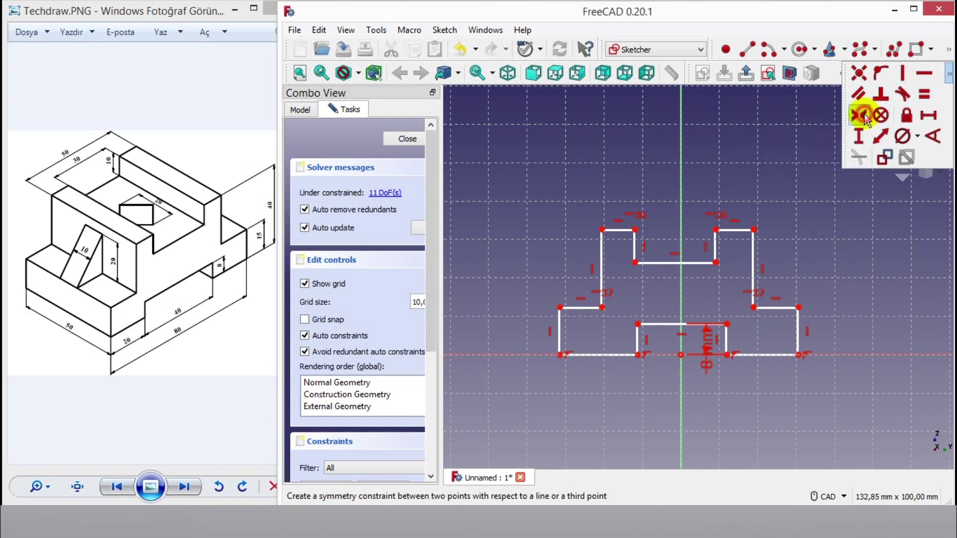
left_click(727, 354)
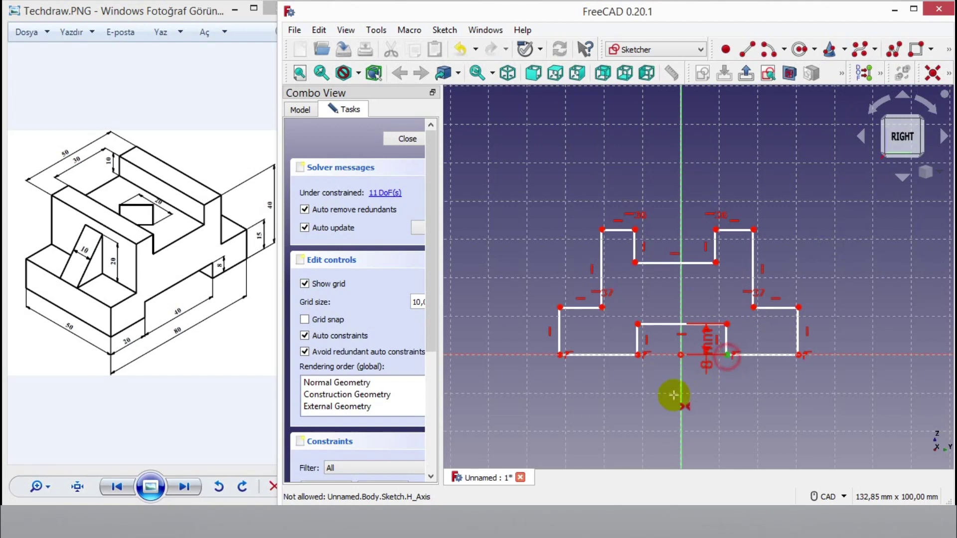
left_click(637, 354)
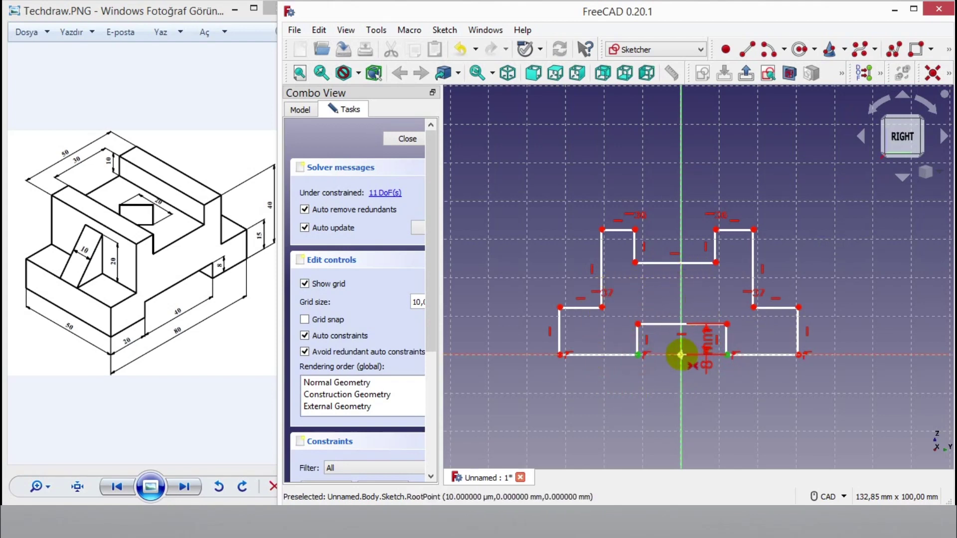
left_click(681, 354)
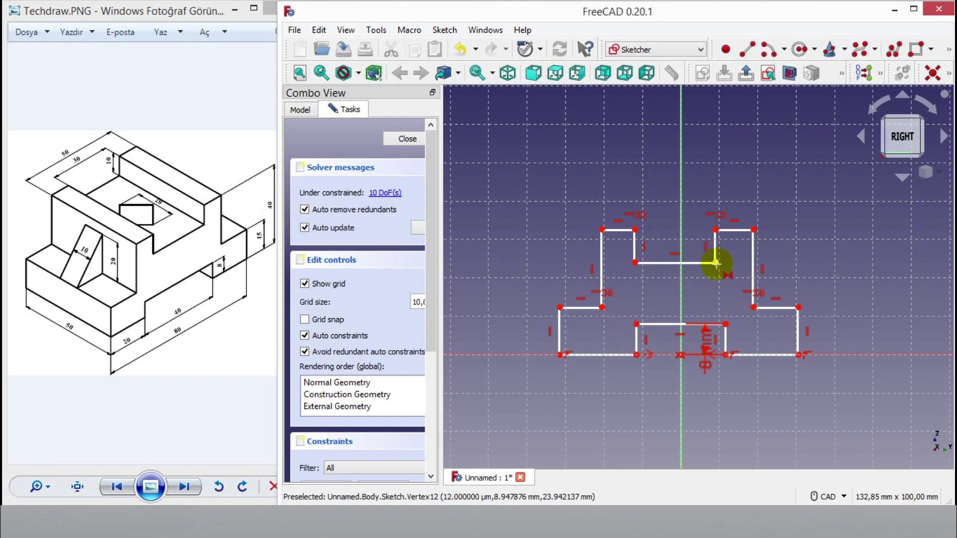
left_click(716, 263)
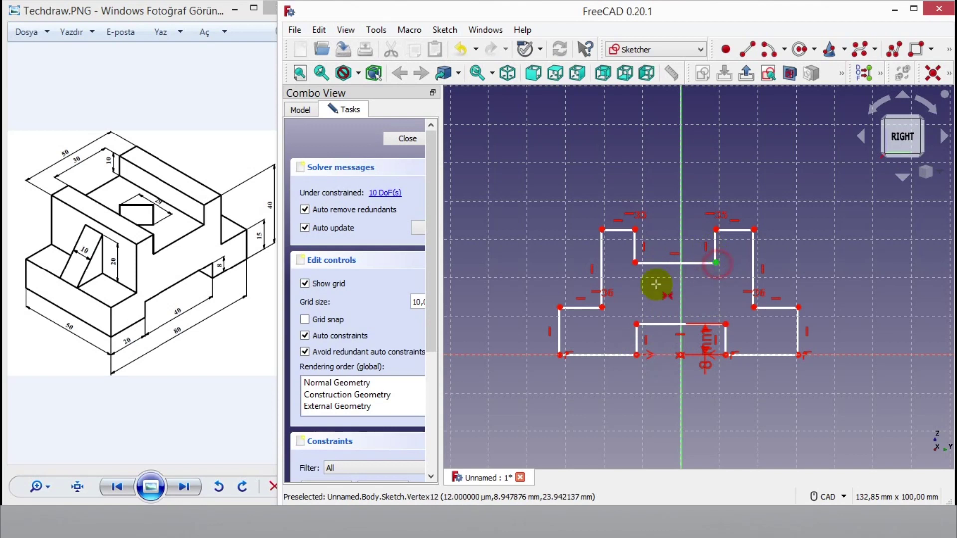
left_click(635, 262)
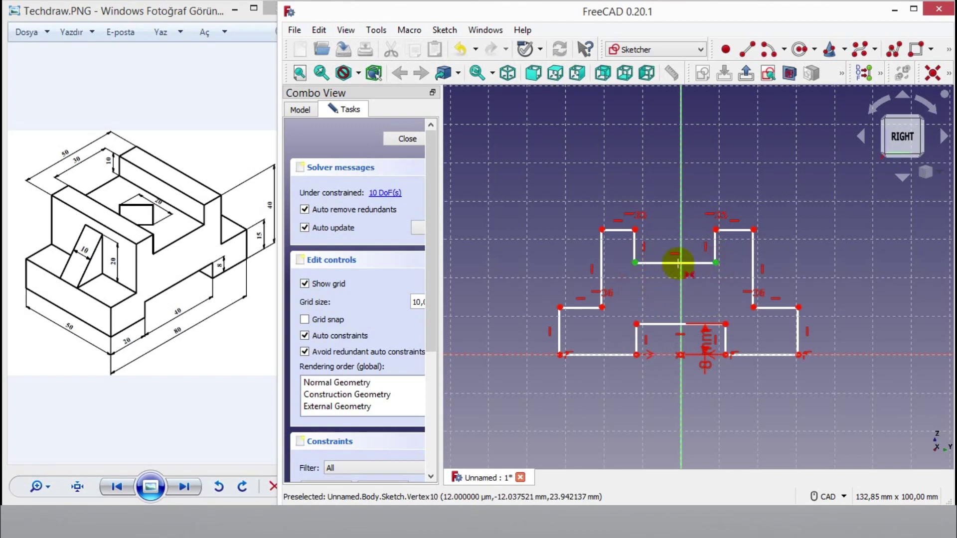
left_click(679, 183)
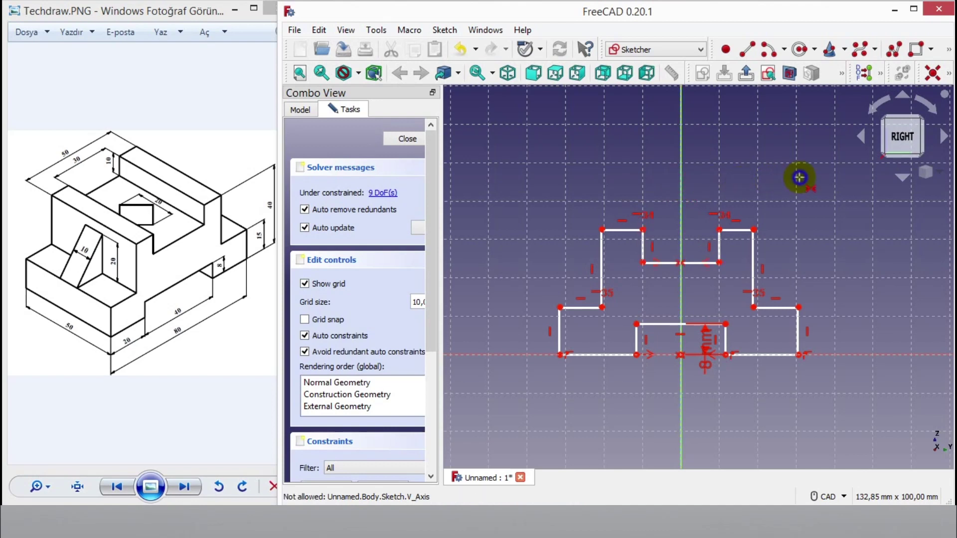
left_click(948, 74)
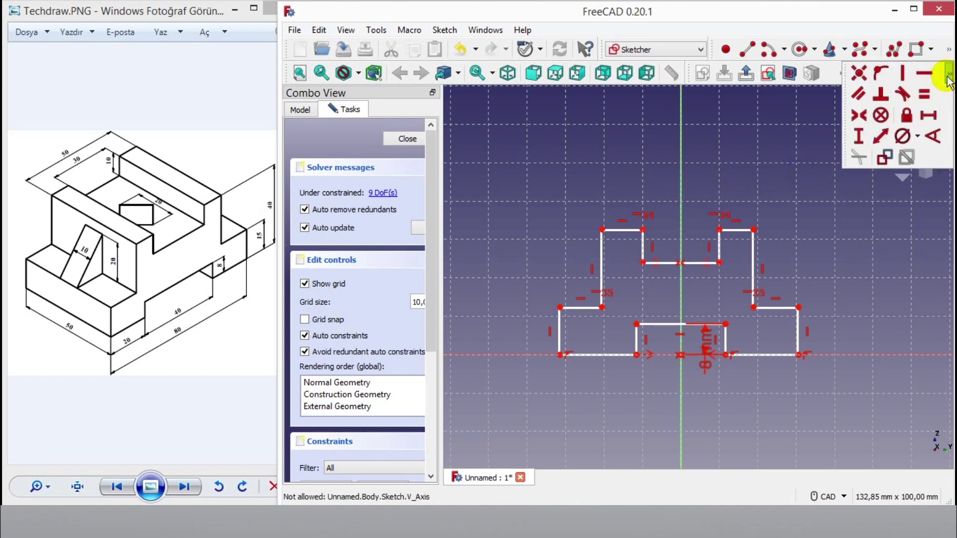
Dimension the notch's vertical edge to 10 mm and the right vertical edge to 15 mm
left_click(880, 130)
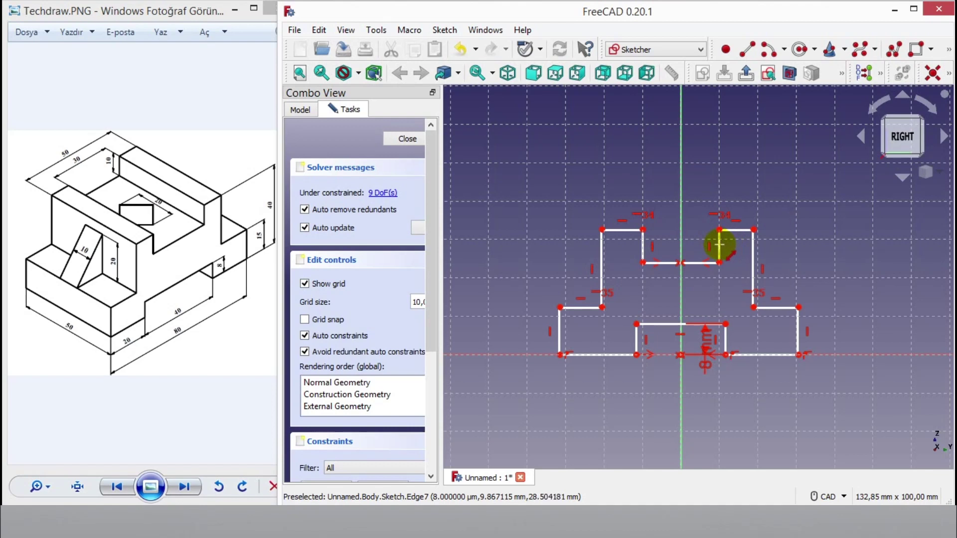
left_click(720, 245)
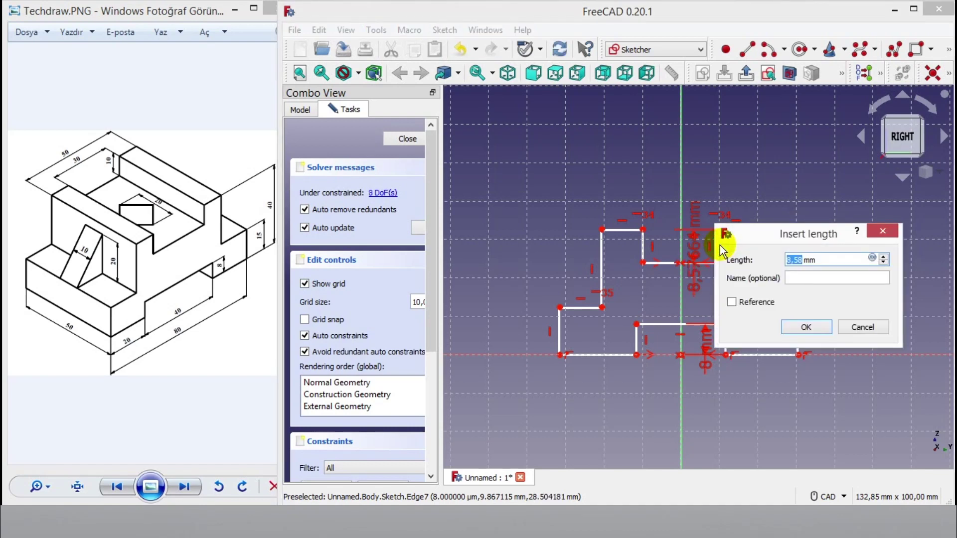
type("10")
key("Return")
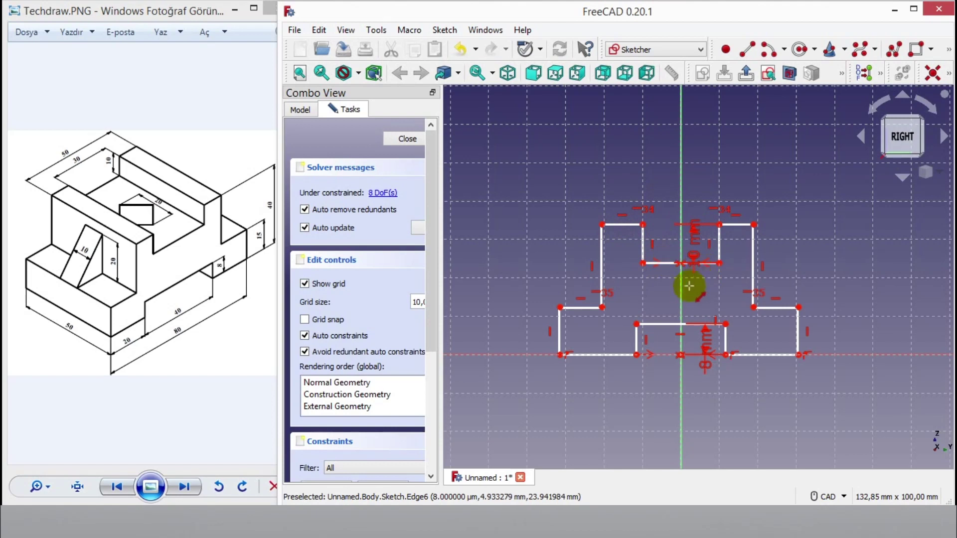
middle_click_drag(688, 284, 673, 273)
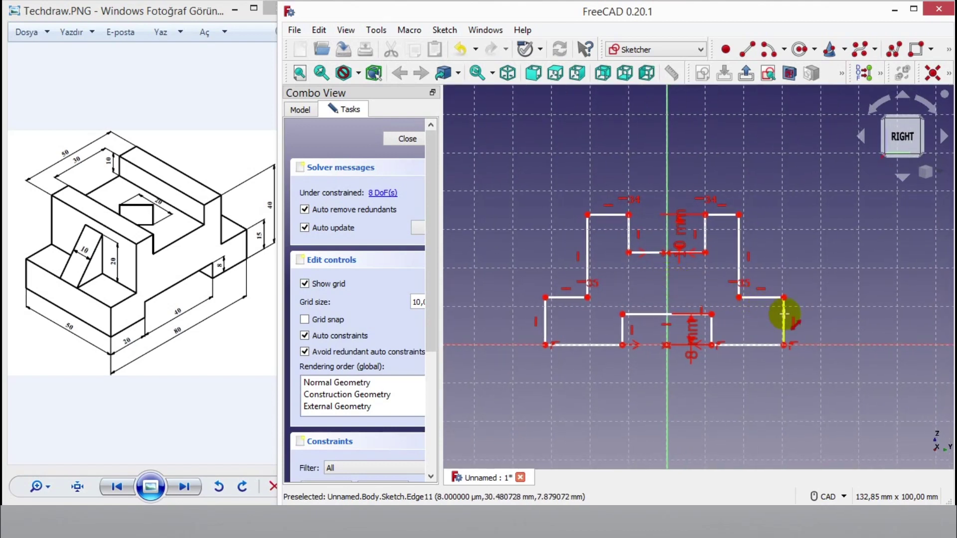
left_click(784, 314)
type("15mm")
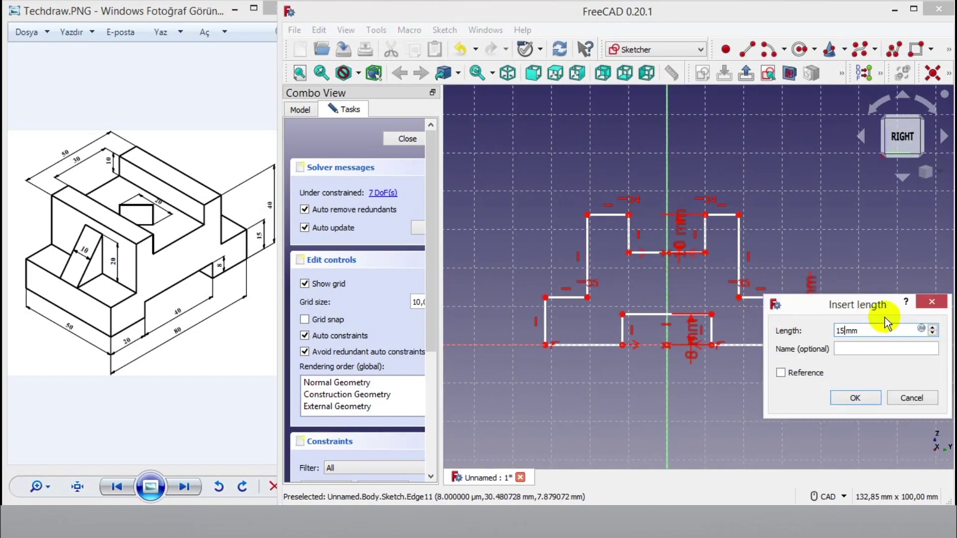
key("Return")
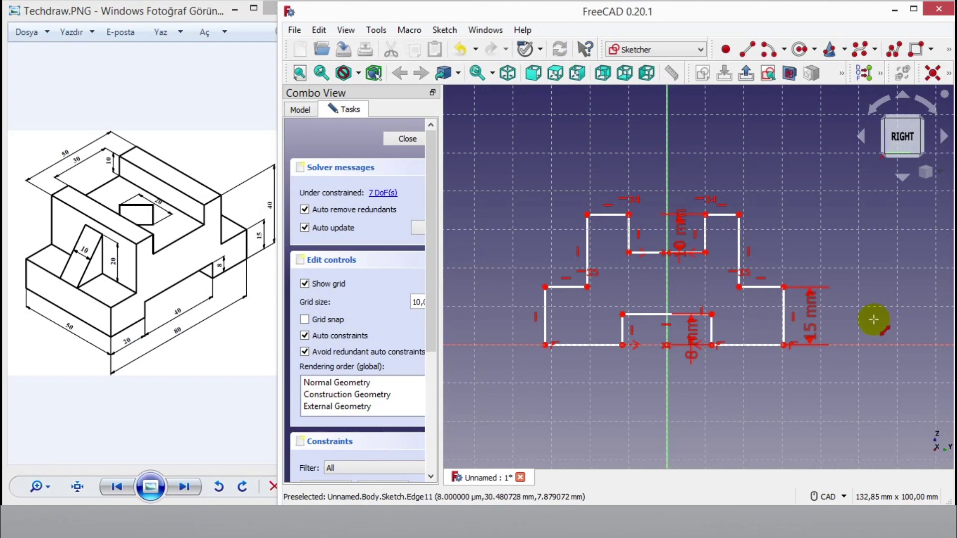
Dimension the bottom-left edge to 20 mm and the inner bottom edge to 40 mm, moving that label lower
left_click(574, 346)
type("20")
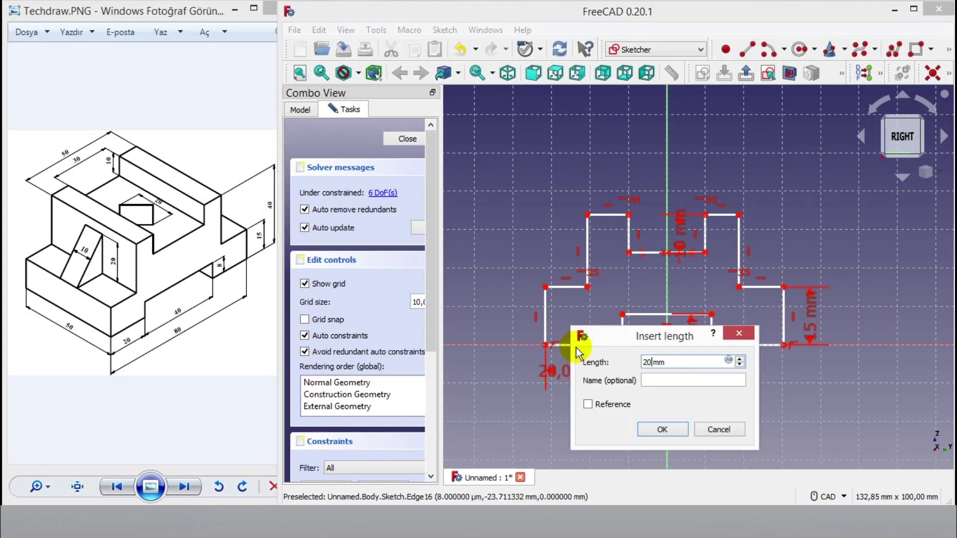
key("Return")
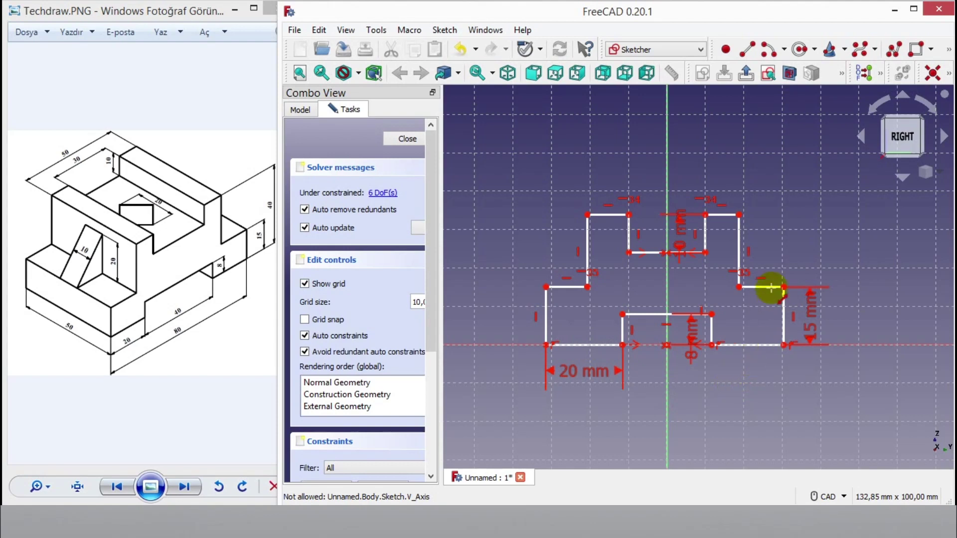
left_click(653, 315)
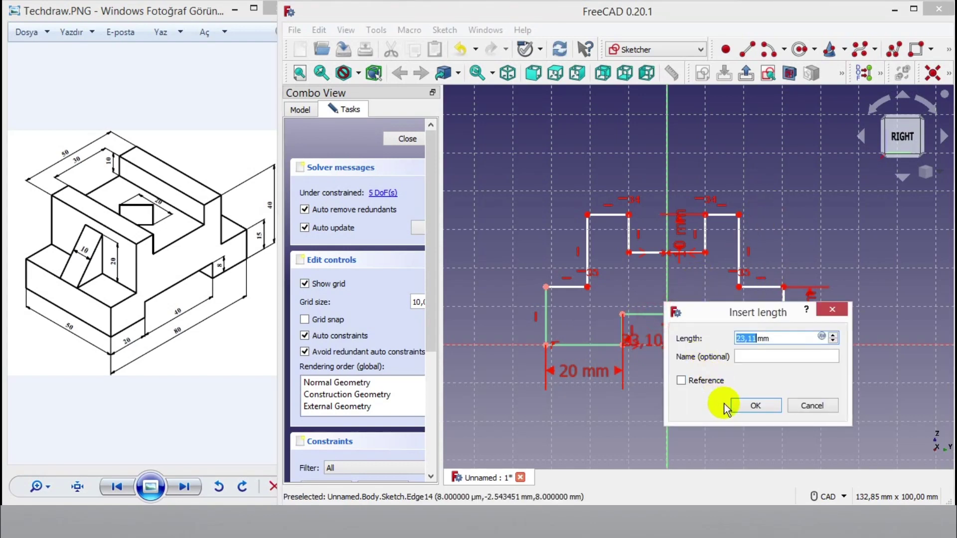
type("8")
key("Return")
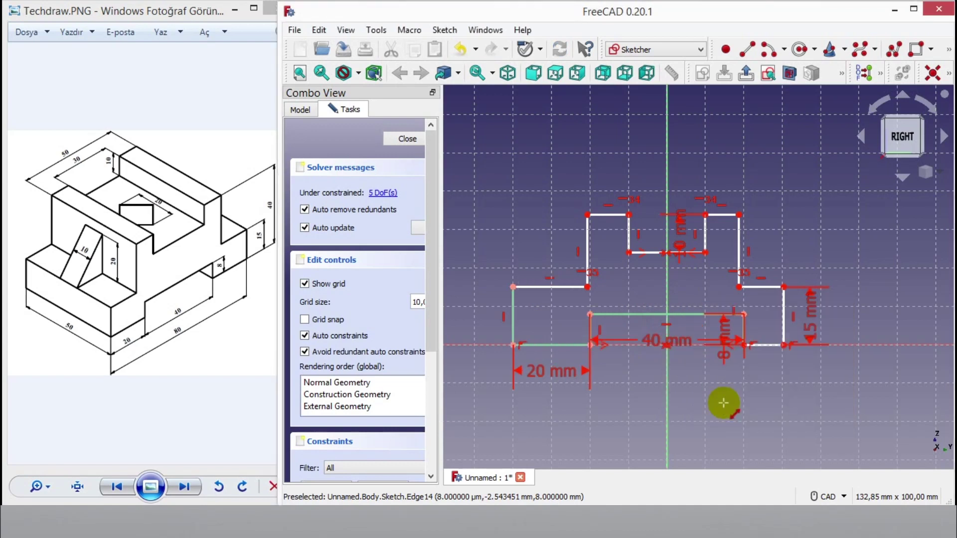
left_click_drag(650, 340, 650, 371)
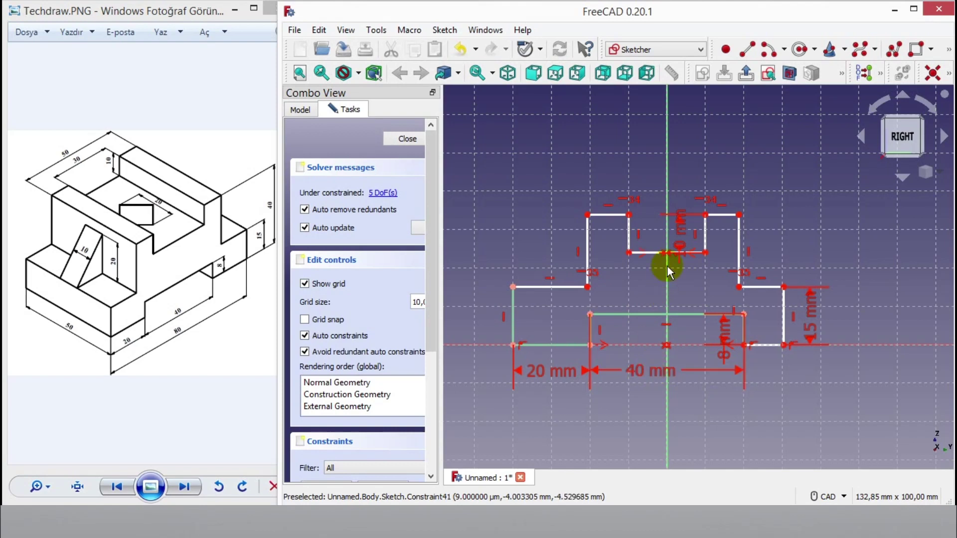
Set the span between the uprights to 30 mm and place its label above the sketch
left_click(948, 73)
left_click(880, 135)
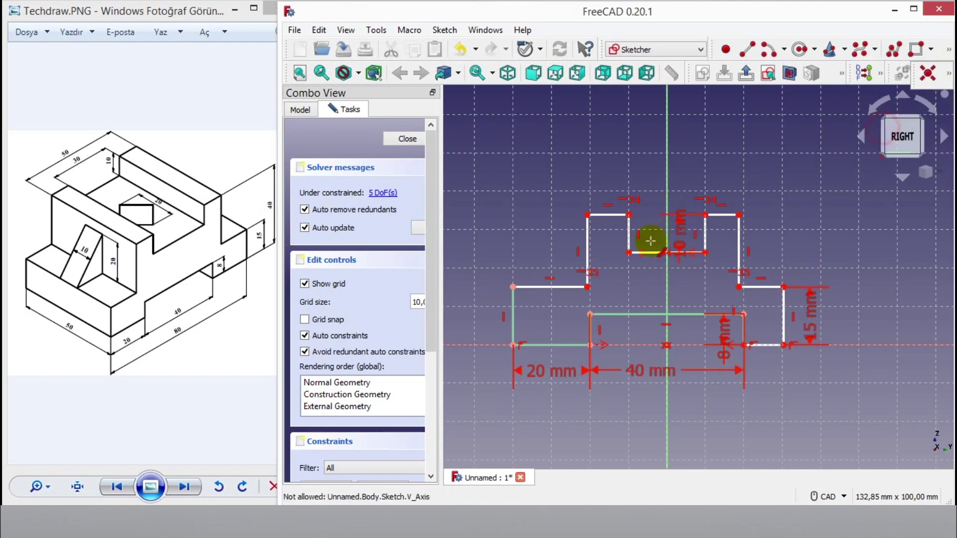
left_click(649, 252)
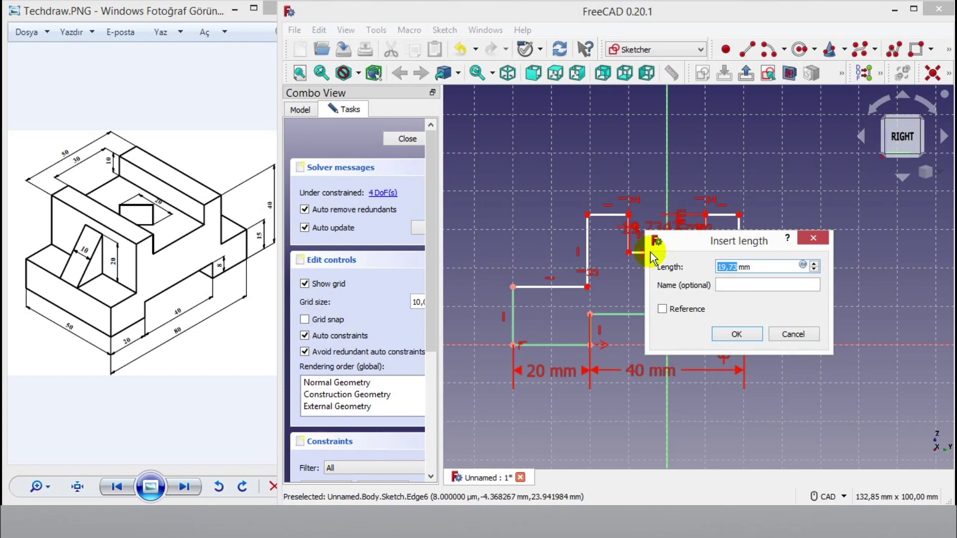
type("3")
key("Return")
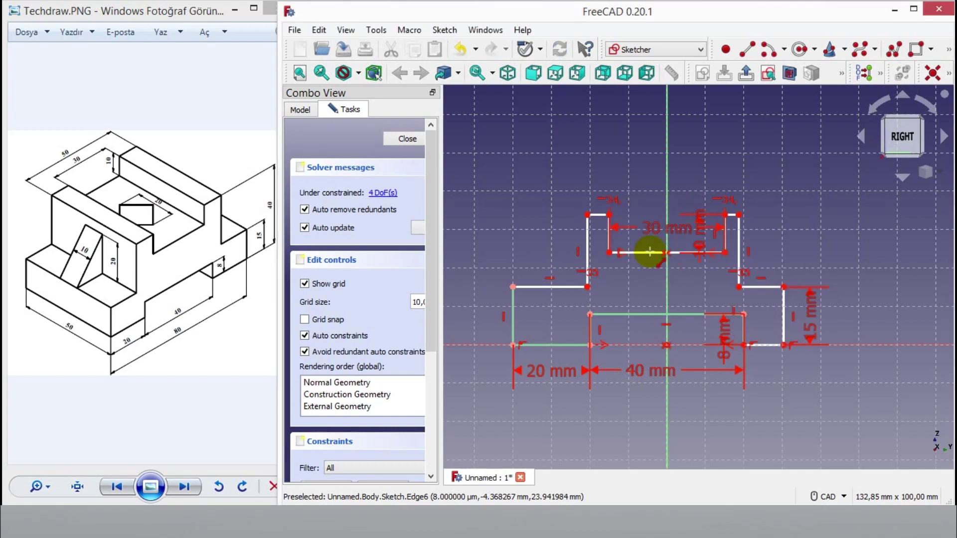
left_click_drag(663, 227, 669, 190)
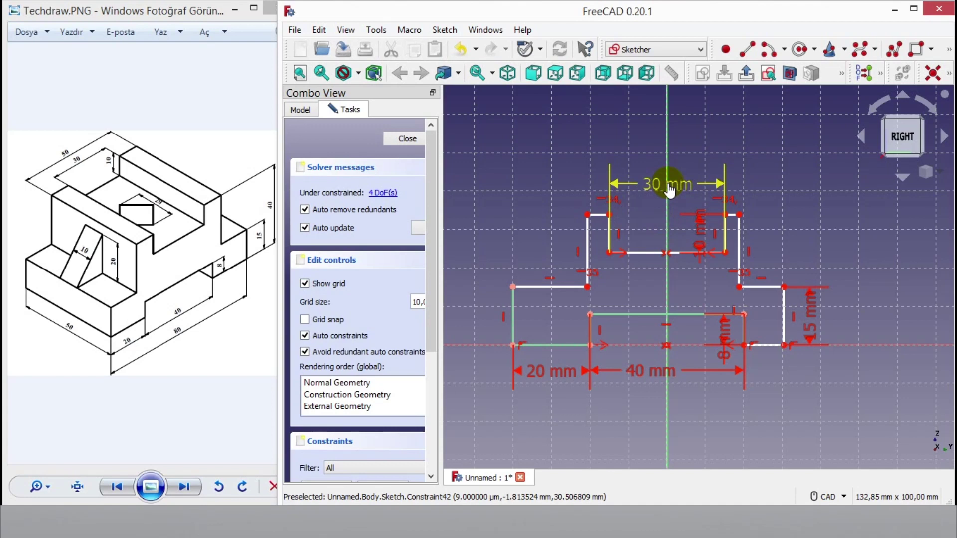
Set a 50 mm horizontal distance between the upper outer corners, placed above the 30 mm dimension
left_click(948, 76)
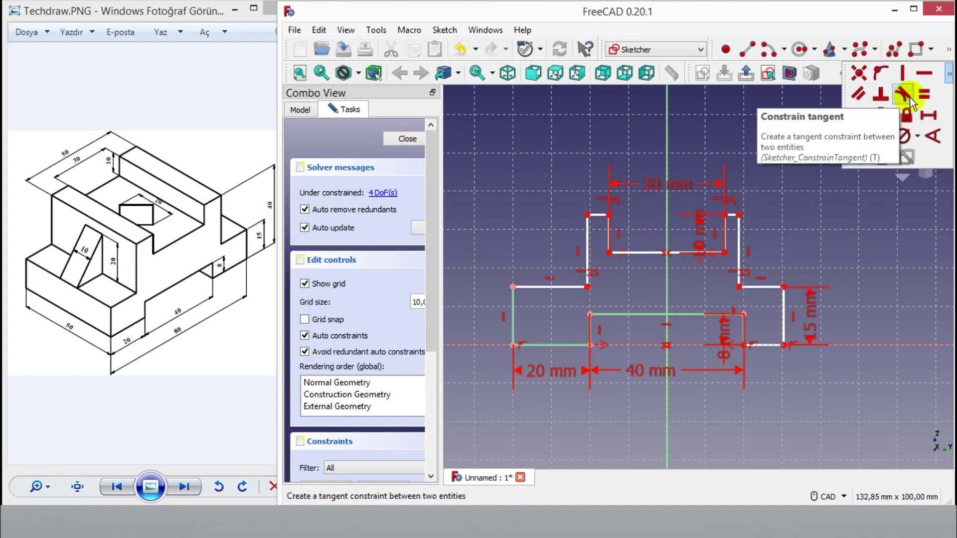
left_click(930, 112)
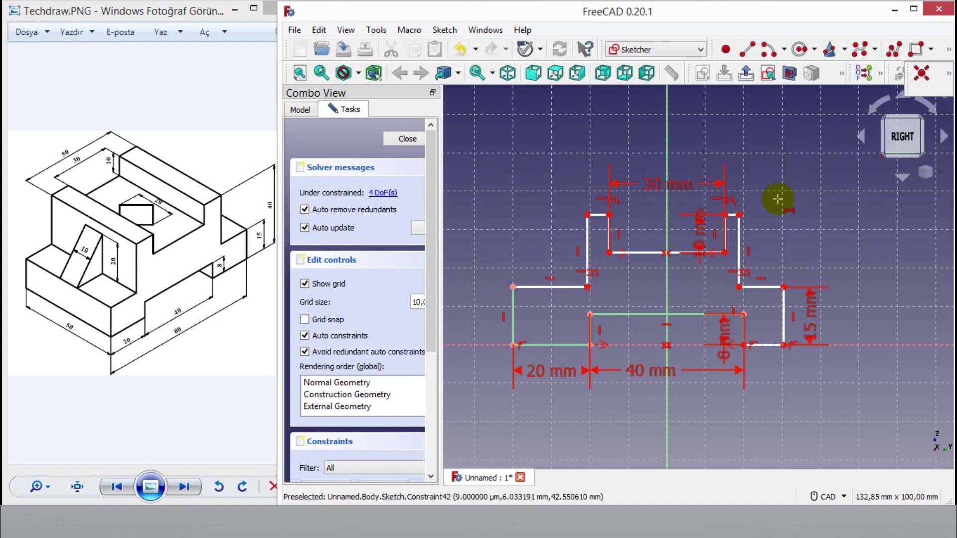
left_click(738, 215)
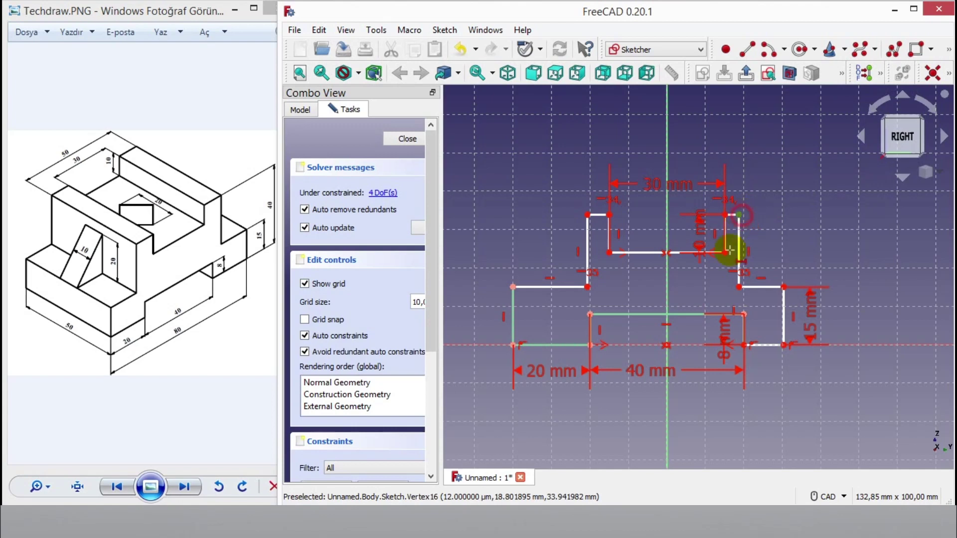
left_click(587, 214)
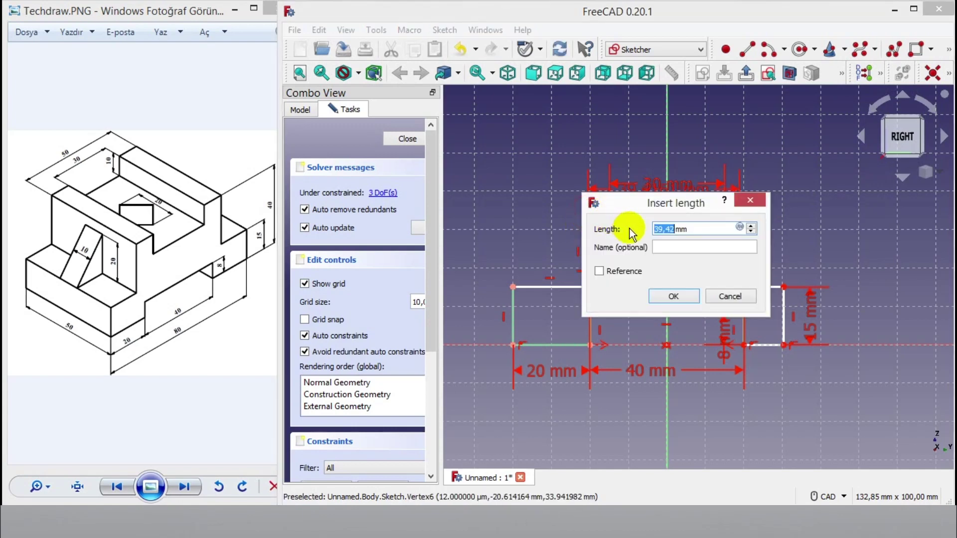
type("40")
key("Return")
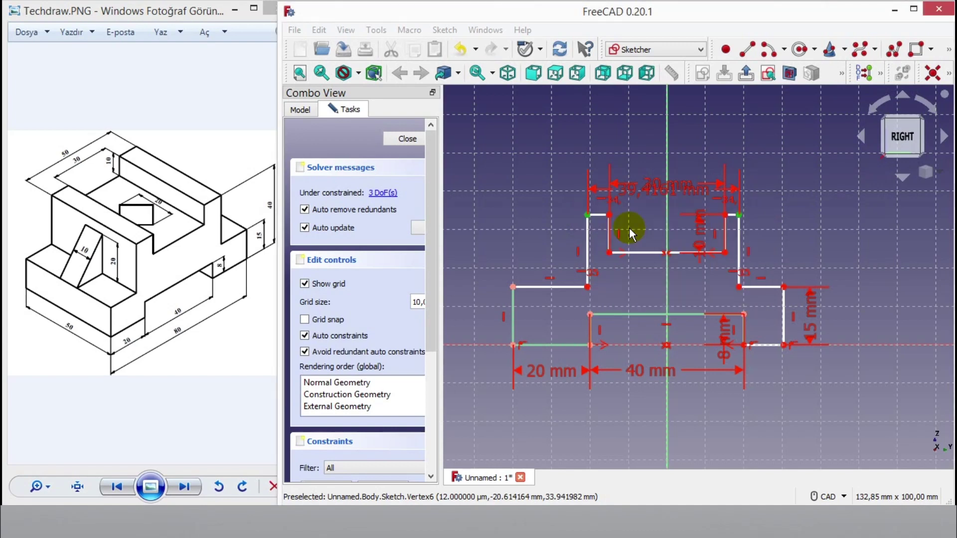
right_click(829, 205)
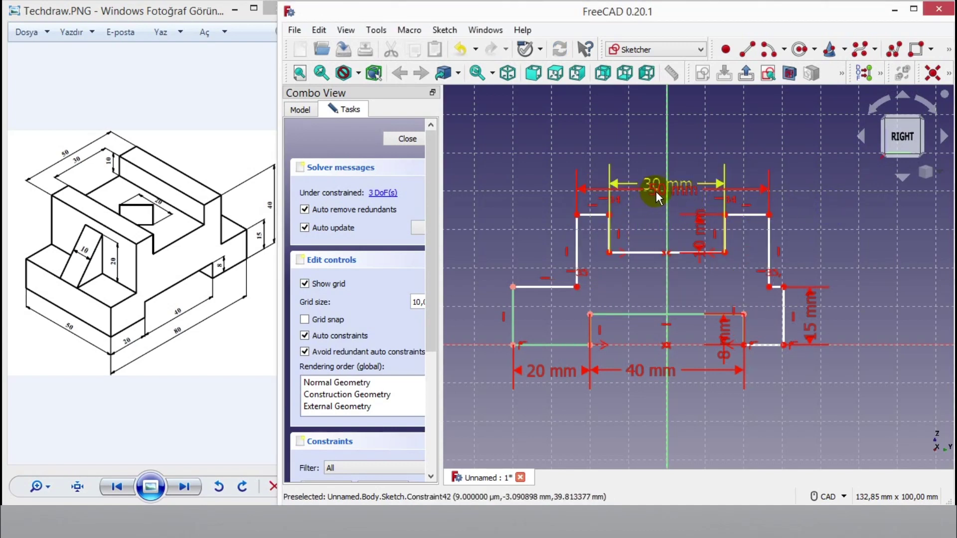
left_click_drag(682, 193, 688, 155)
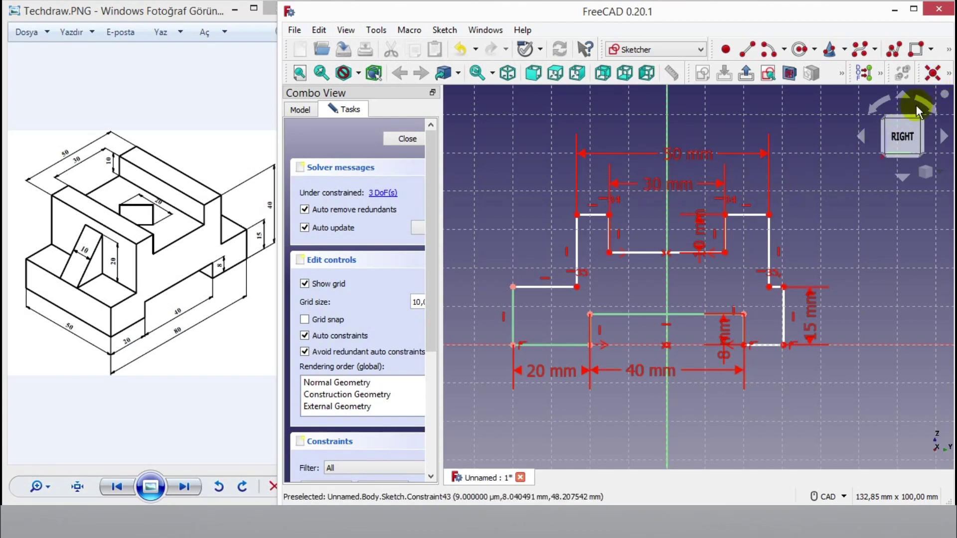
Set the top-right edge length to 10 mm
left_click(949, 74)
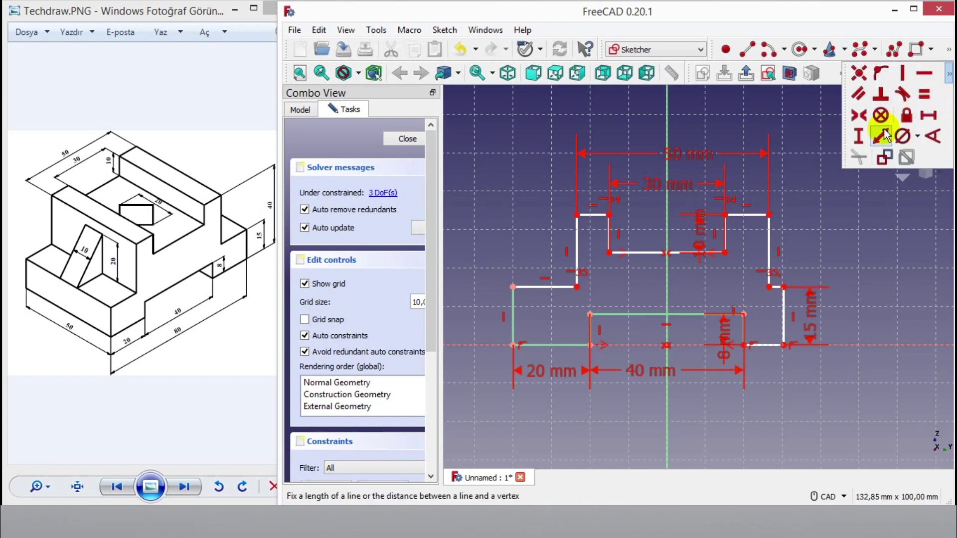
left_click(881, 136)
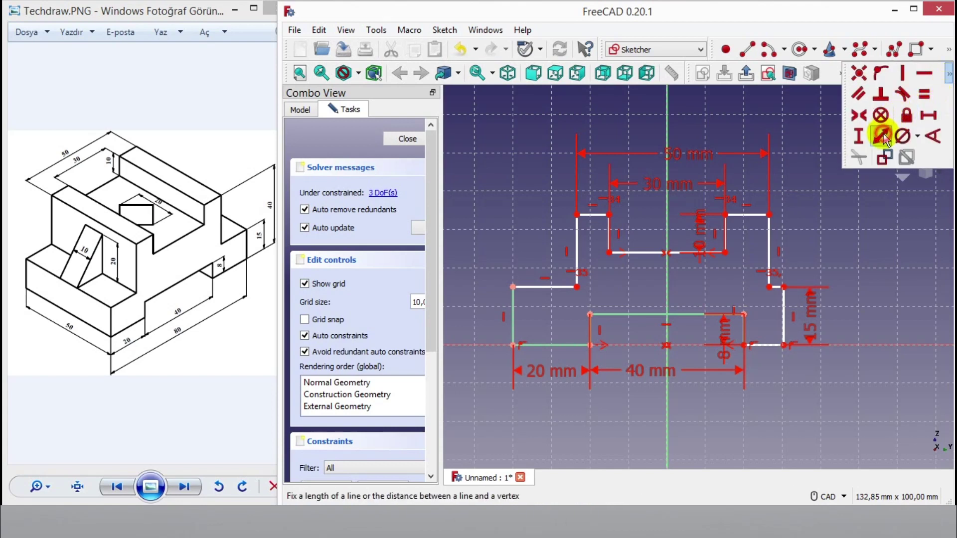
left_click(749, 214)
type("1")
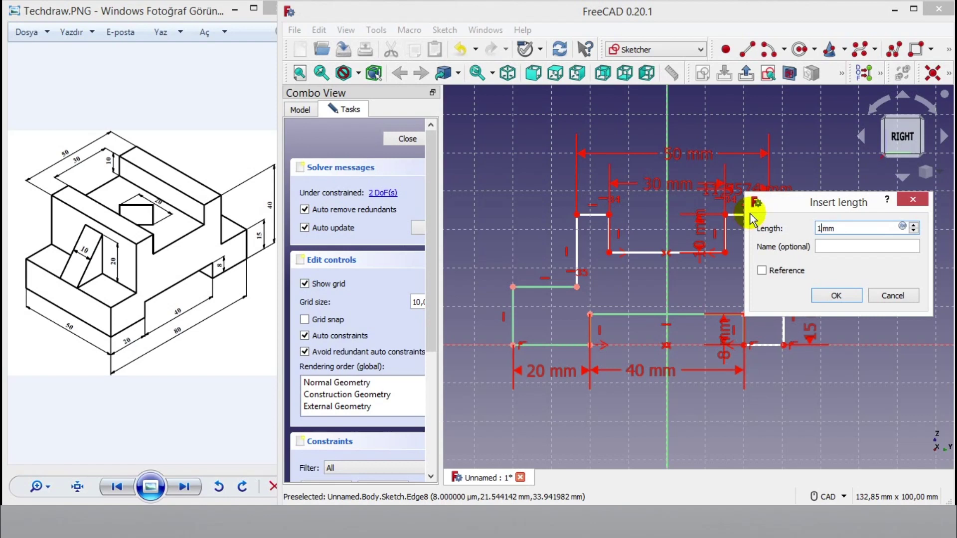
type("0")
key("Return")
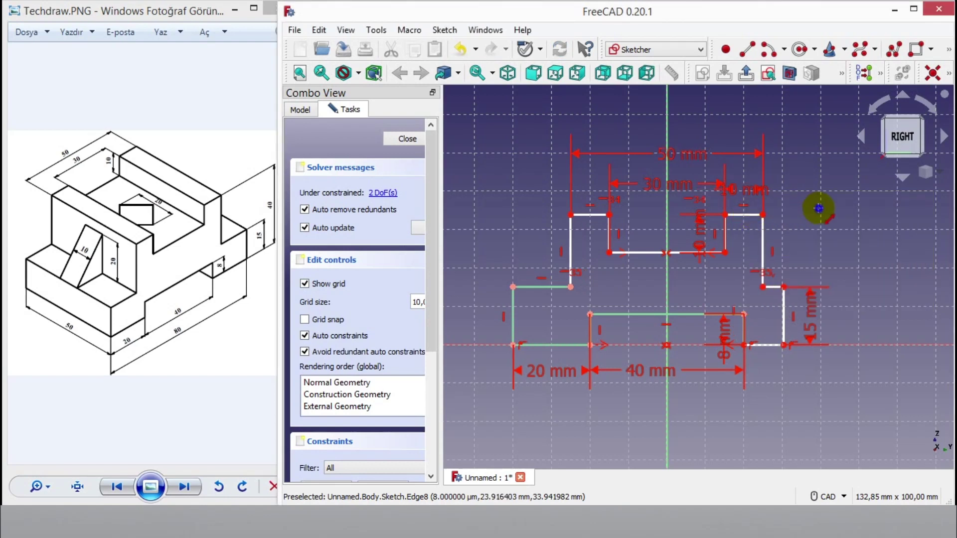
Constrain the overall height to 40 mm with a vertical distance, placing the label right of the profile
left_click(948, 74)
left_click(858, 135)
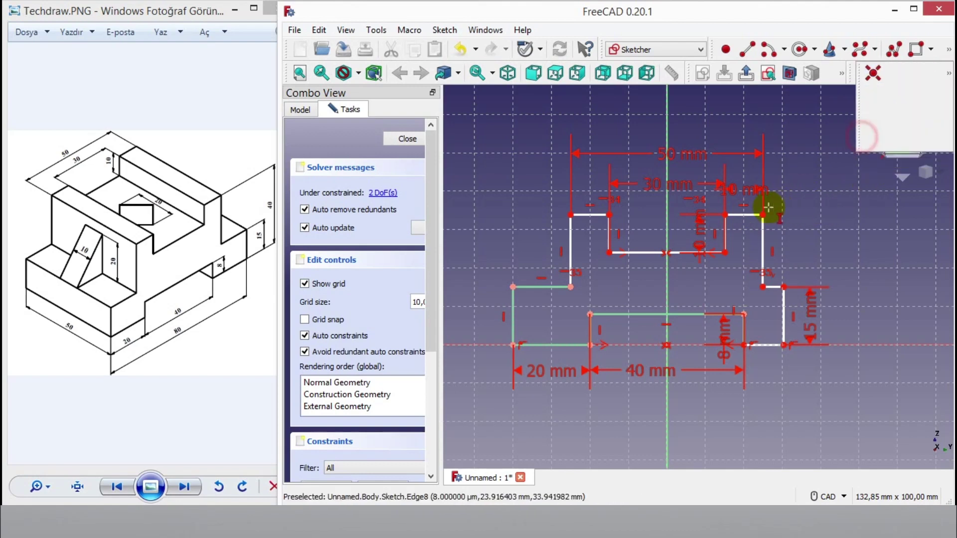
left_click(762, 215)
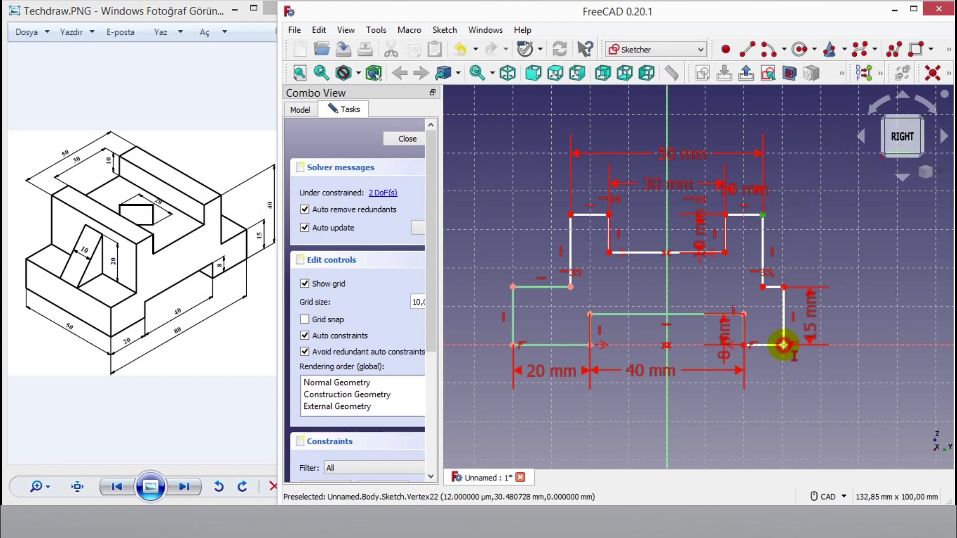
left_click(784, 345)
type("40")
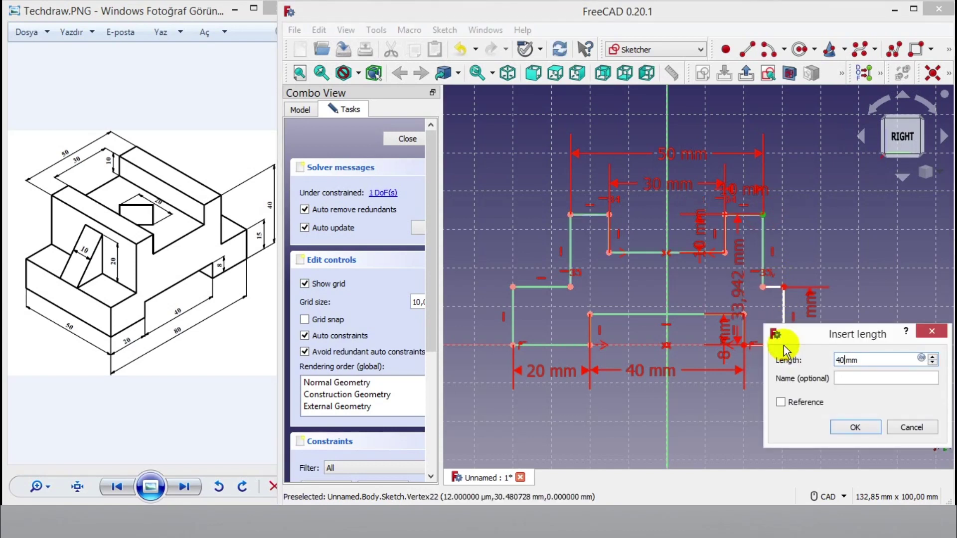
key("Return")
left_click(821, 389)
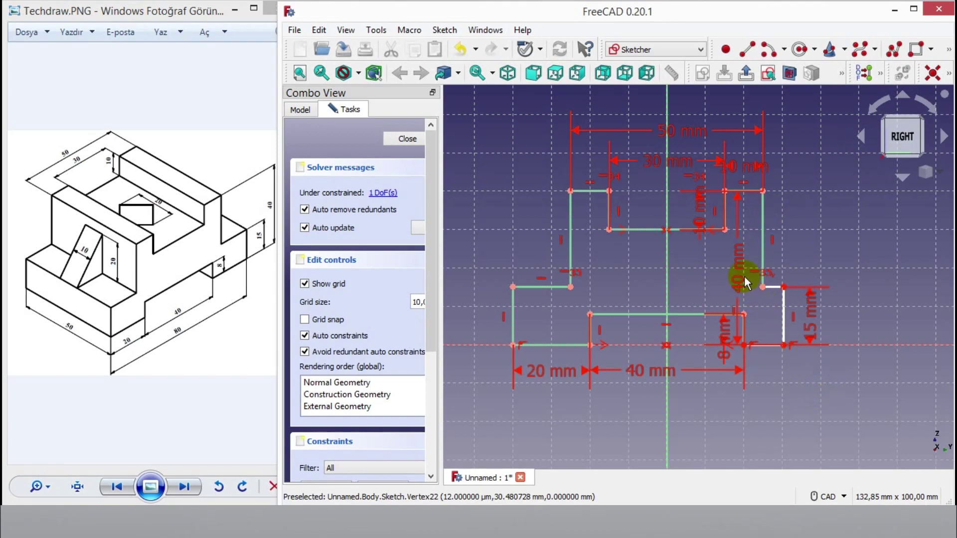
left_click_drag(743, 276, 857, 328)
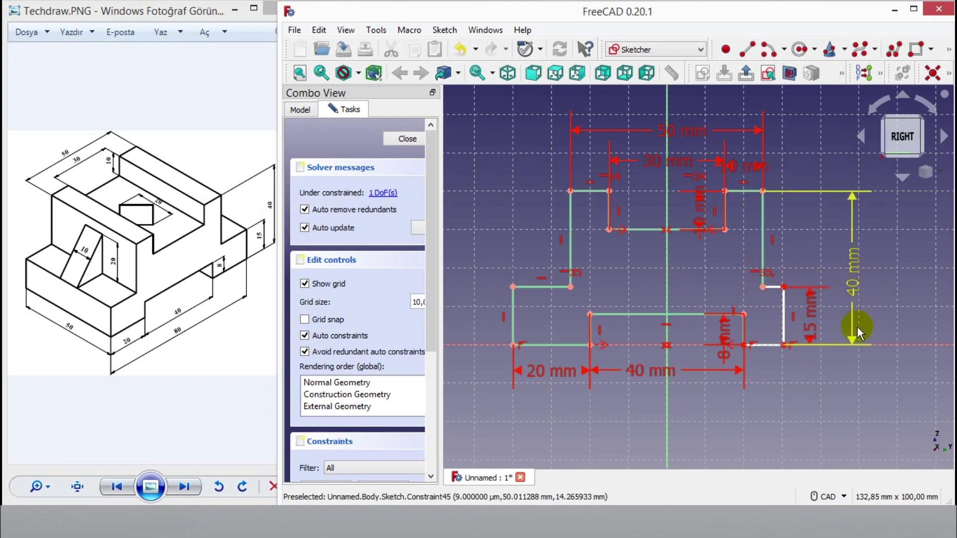
Constrain the overall width to 80 mm, tidy the dimension labels, and close the sketch
left_click(949, 74)
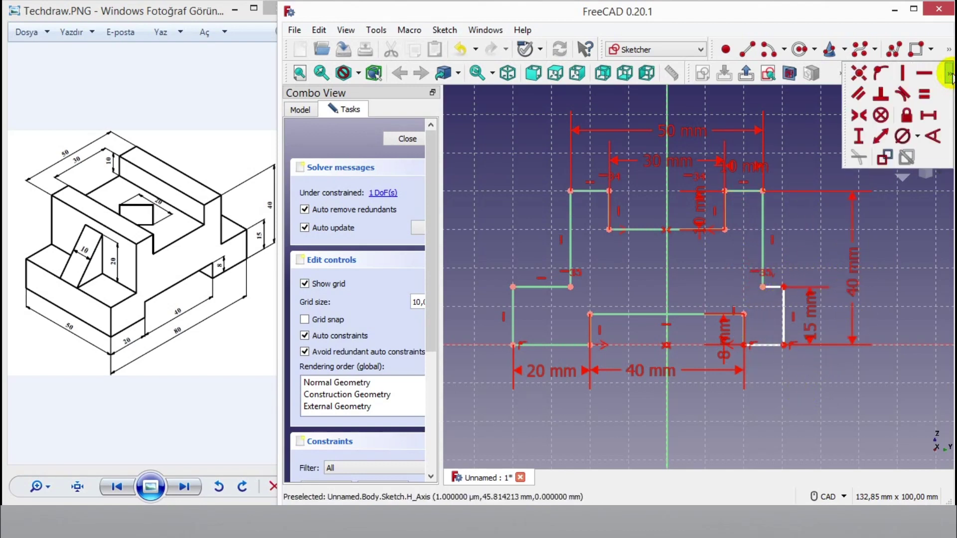
left_click(922, 116)
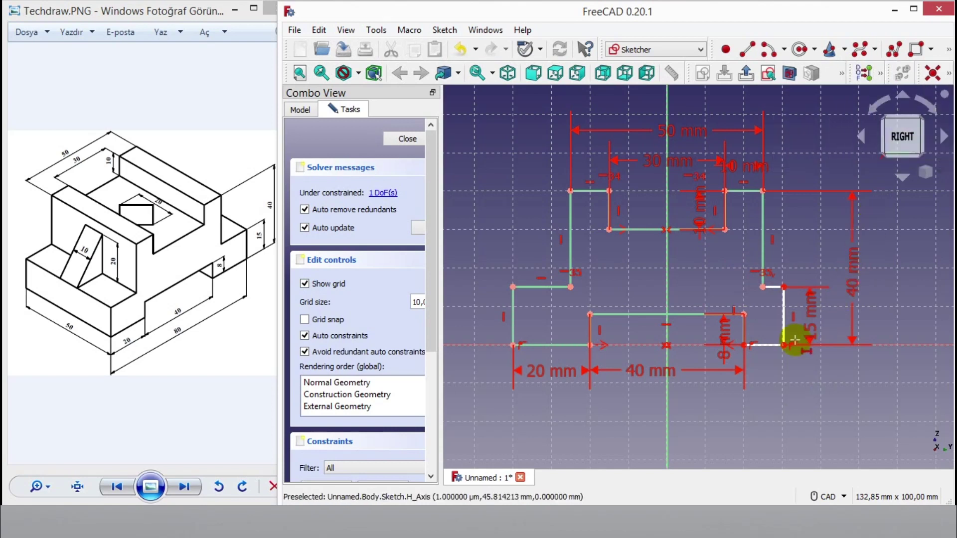
left_click(783, 344)
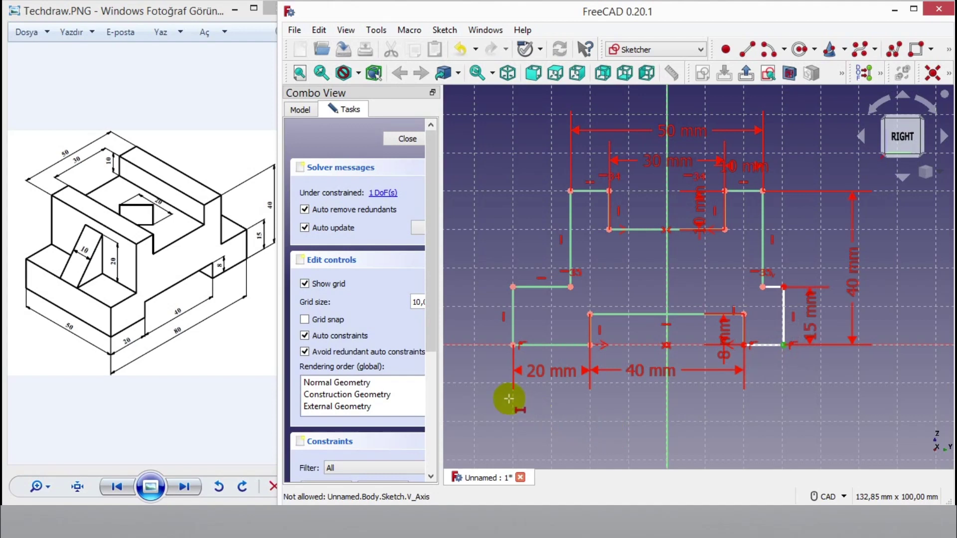
left_click(512, 345)
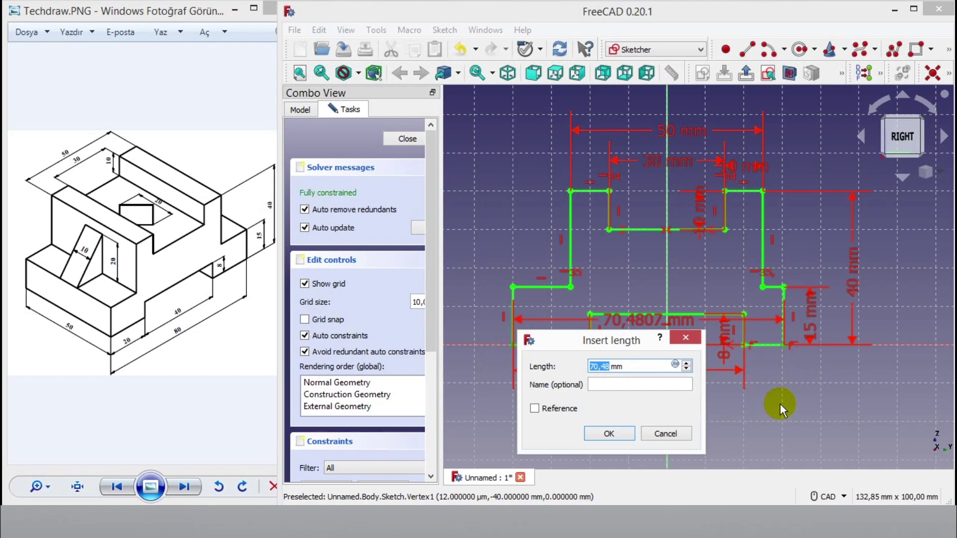
type("8")
left_click(617, 436)
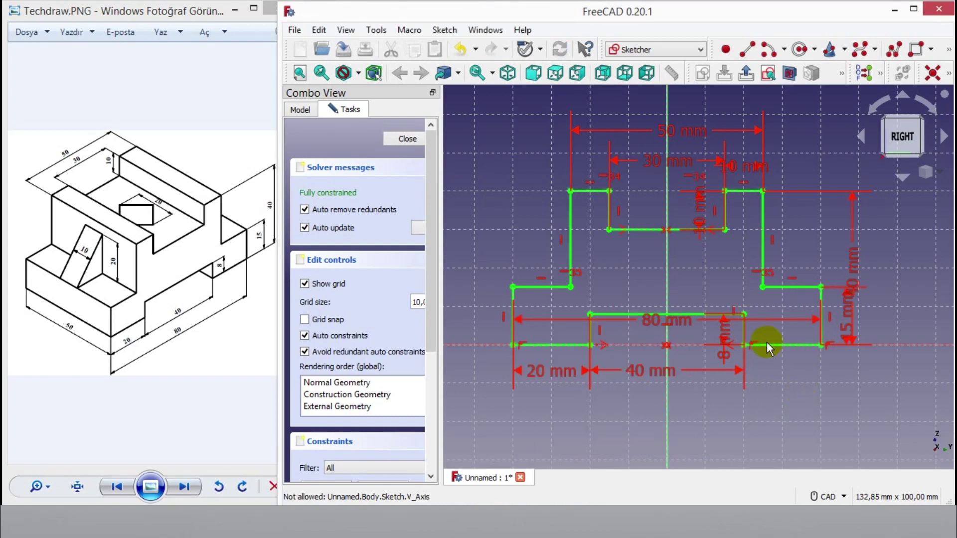
left_click_drag(686, 321, 683, 421)
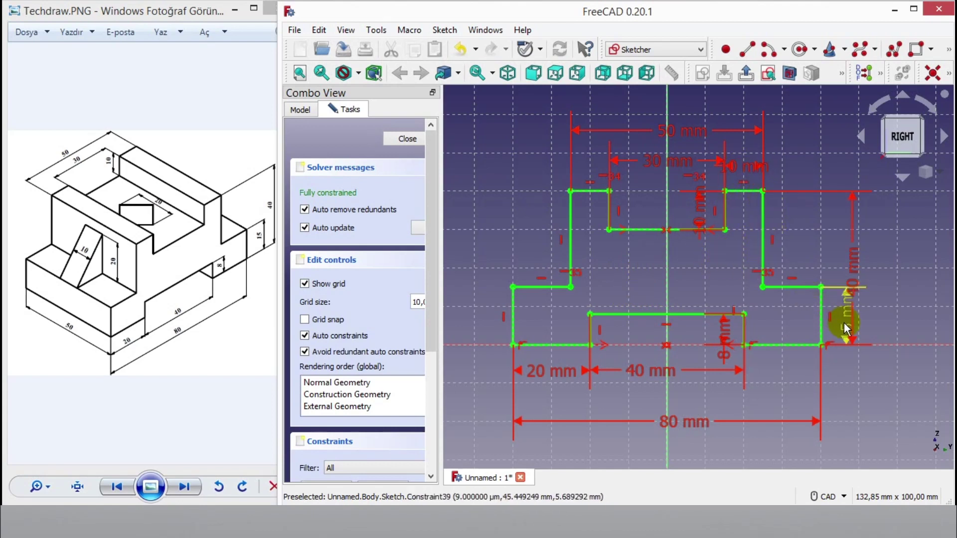
left_click_drag(845, 327, 872, 327)
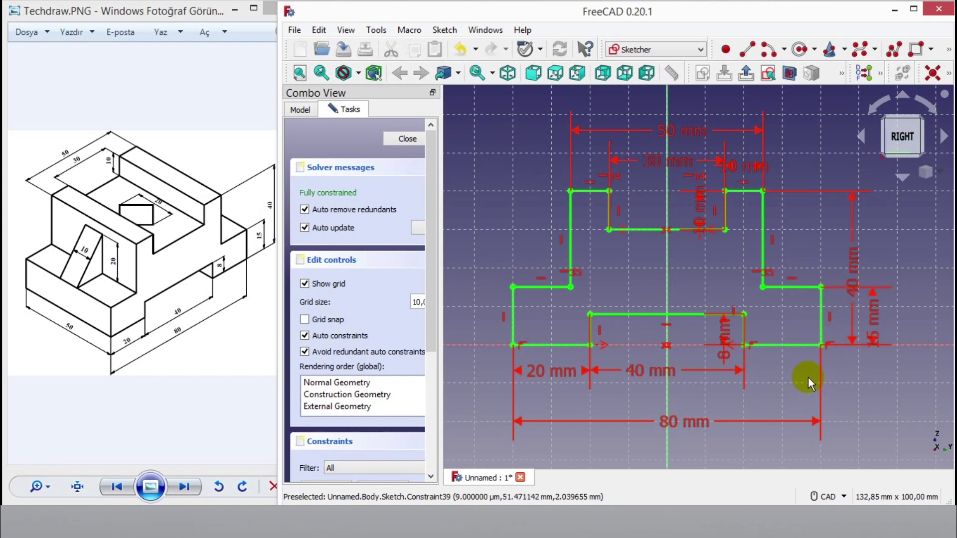
left_click(403, 139)
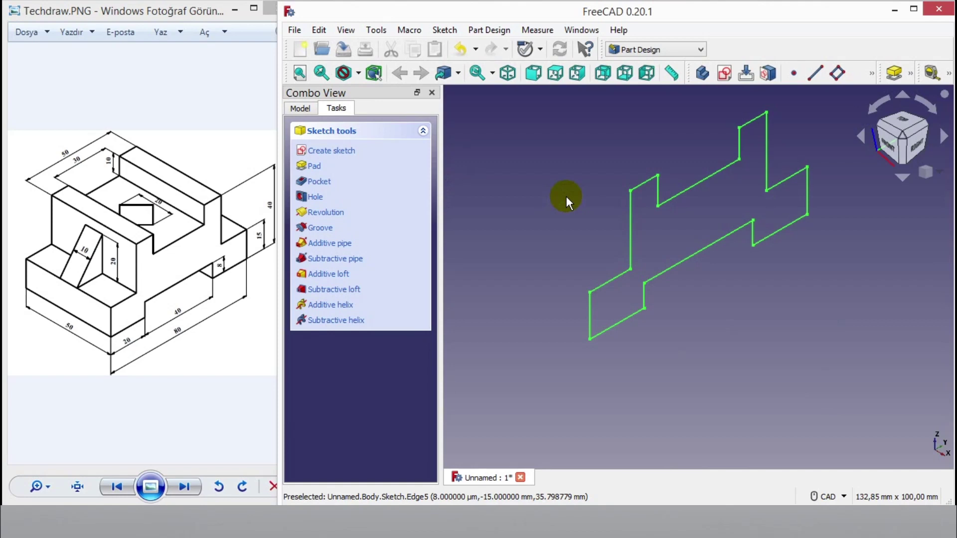
Pad the profile sketch 50 mm, symmetric to the sketch plane
mouse_move(566, 196)
middle_mouse_down()
mouse_move(551, 244)
mouse_move(602, 241)
mouse_move(524, 216)
middle_mouse_up()
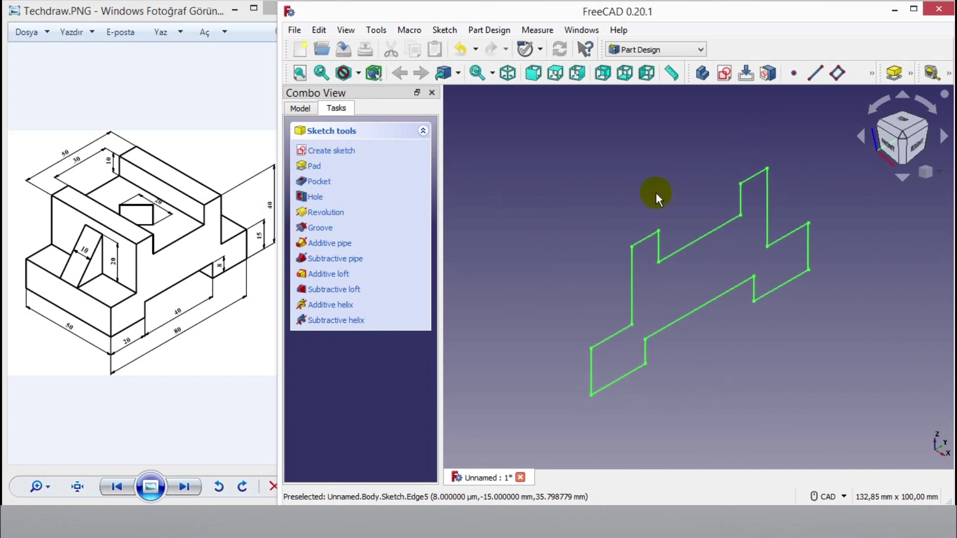
left_click(897, 74)
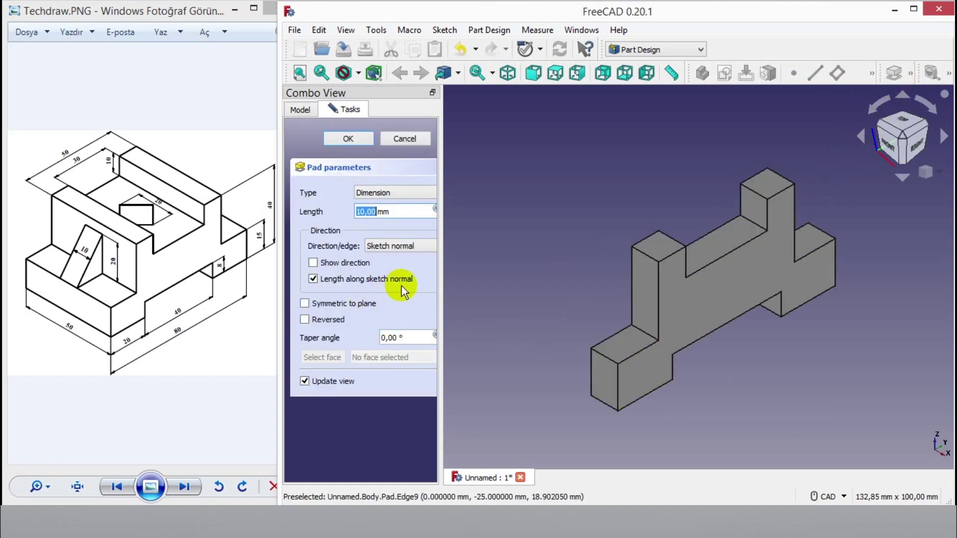
left_click(305, 304)
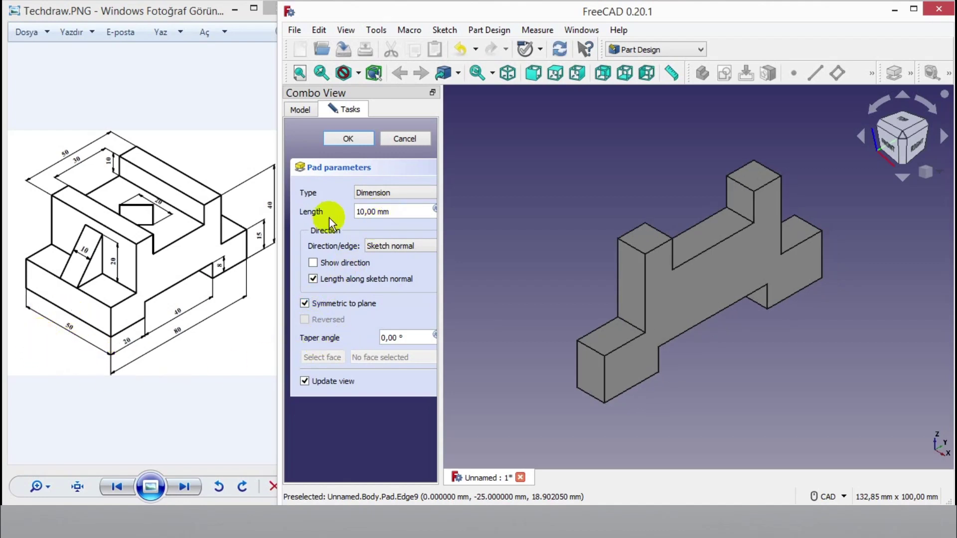
triple_click(385, 210)
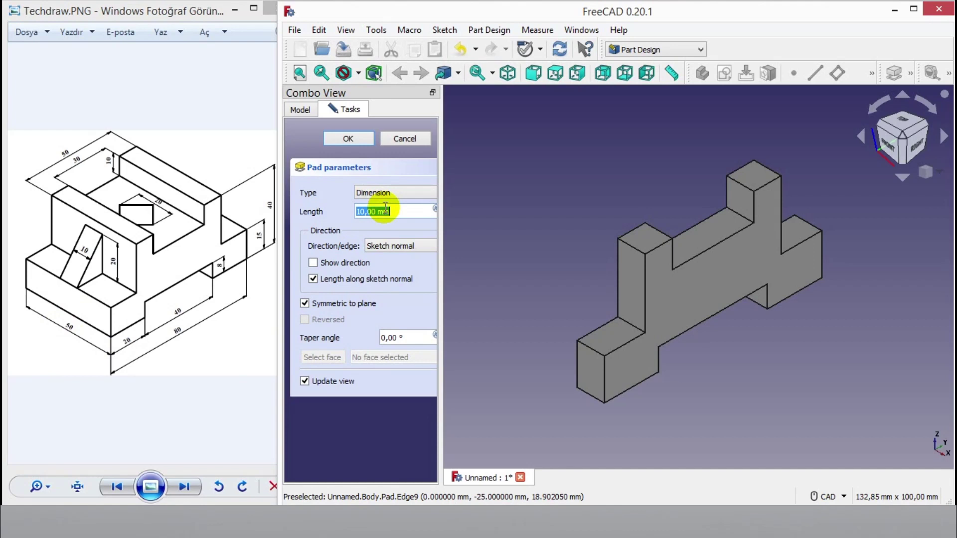
type("50")
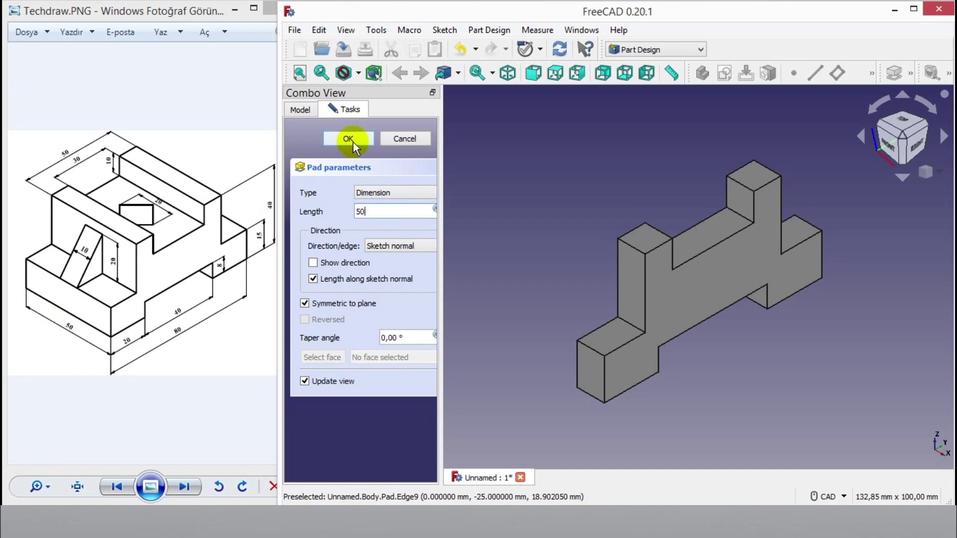
left_click(351, 141)
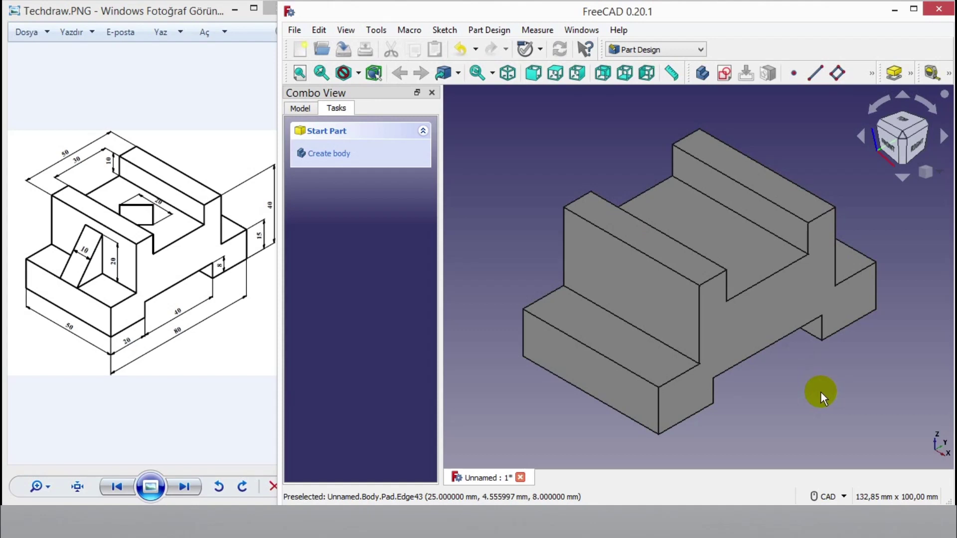
Start a new sketch on the floor of the central slot
left_click(716, 226)
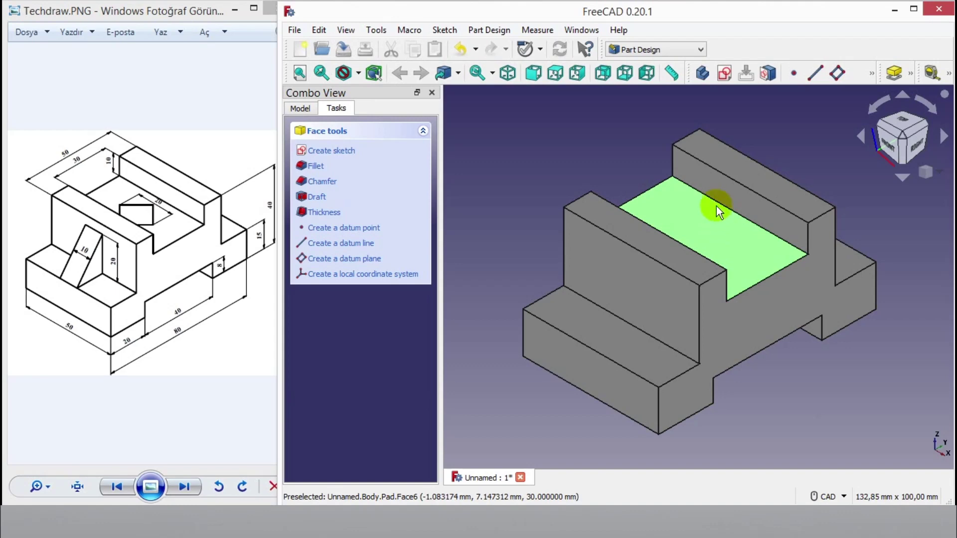
left_click(728, 73)
middle_click_drag(729, 208, 702, 219)
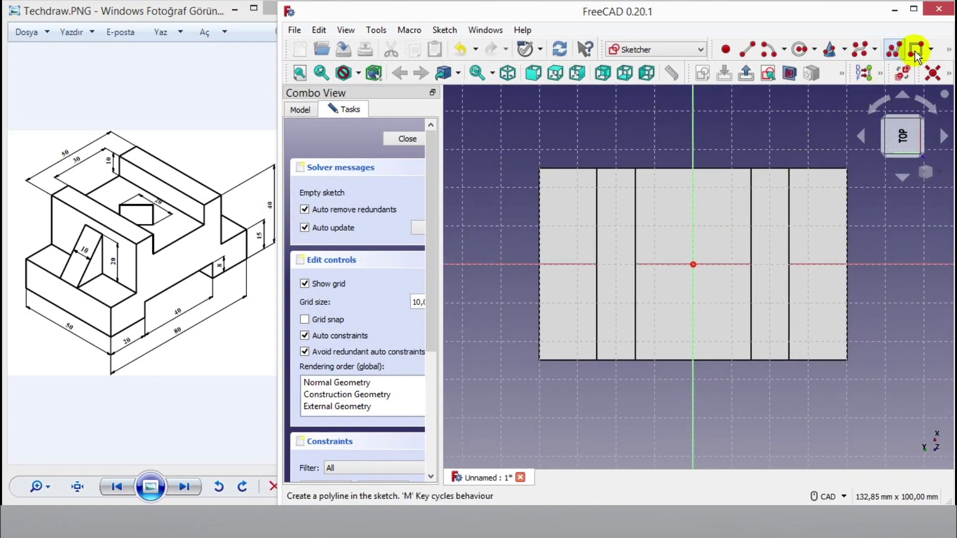
Draw a regular square centred on the origin with a corner on the vertical axis
left_click(931, 49)
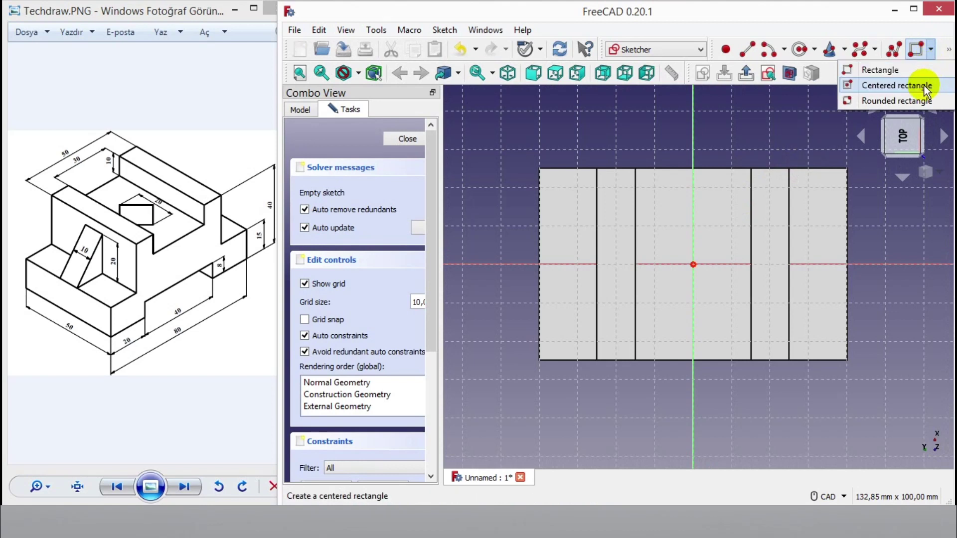
left_click(946, 49)
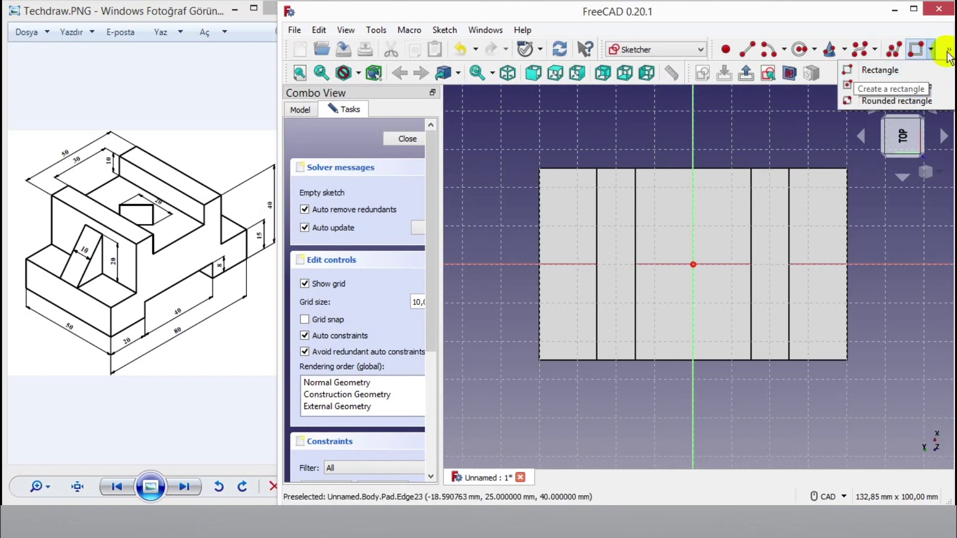
left_click(946, 49)
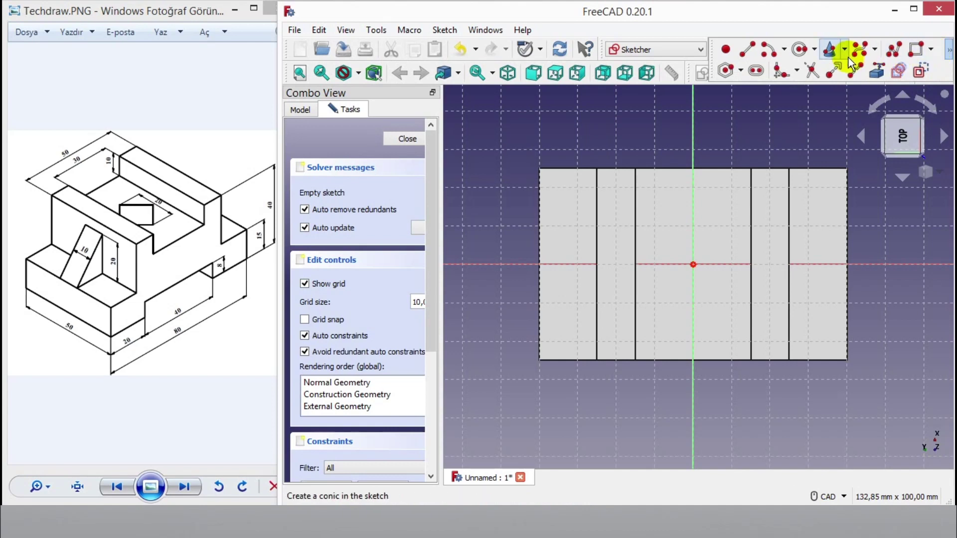
left_click(741, 72)
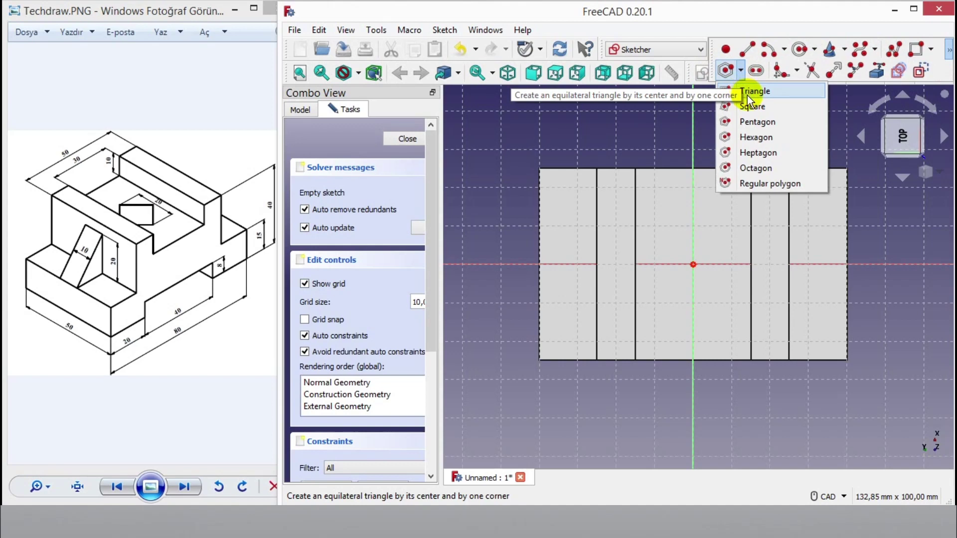
left_click(771, 110)
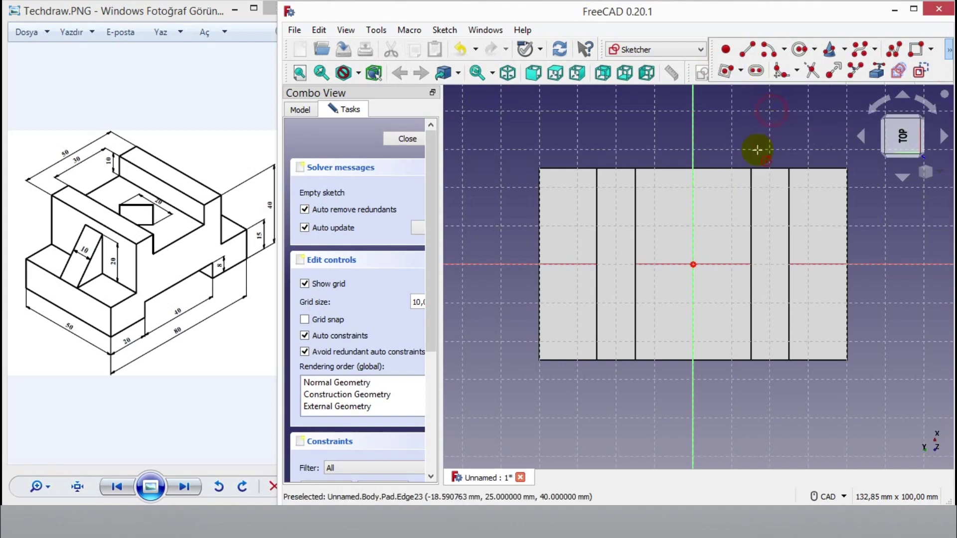
left_click(693, 263)
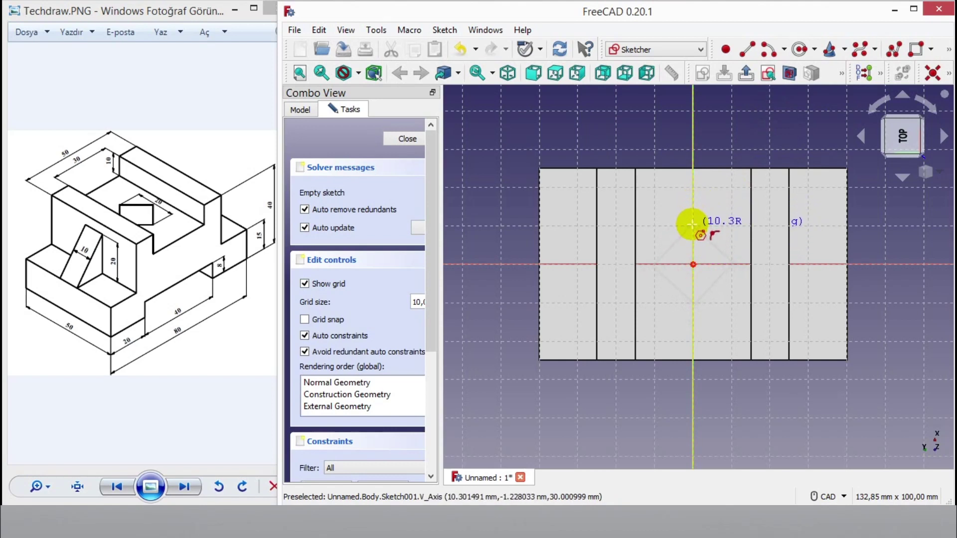
left_click(692, 221)
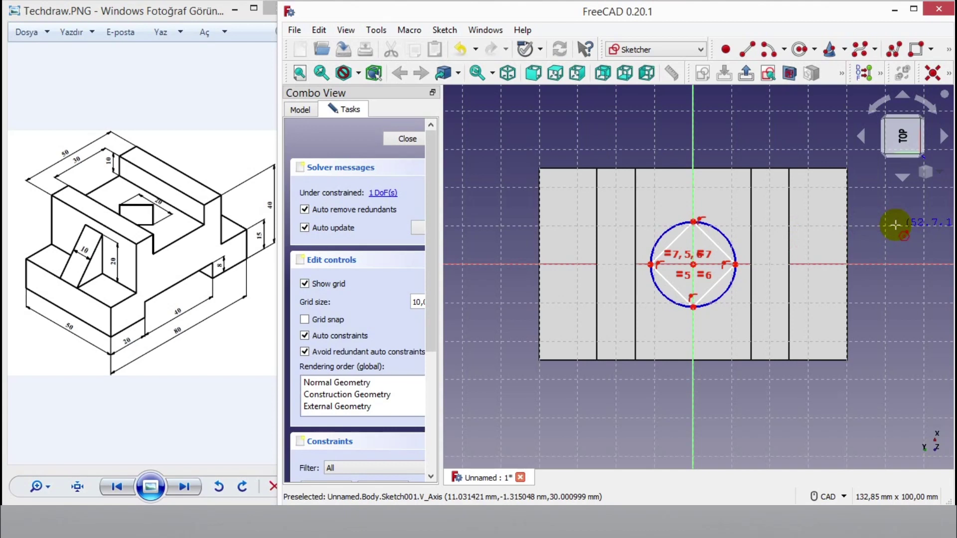
right_click(895, 225)
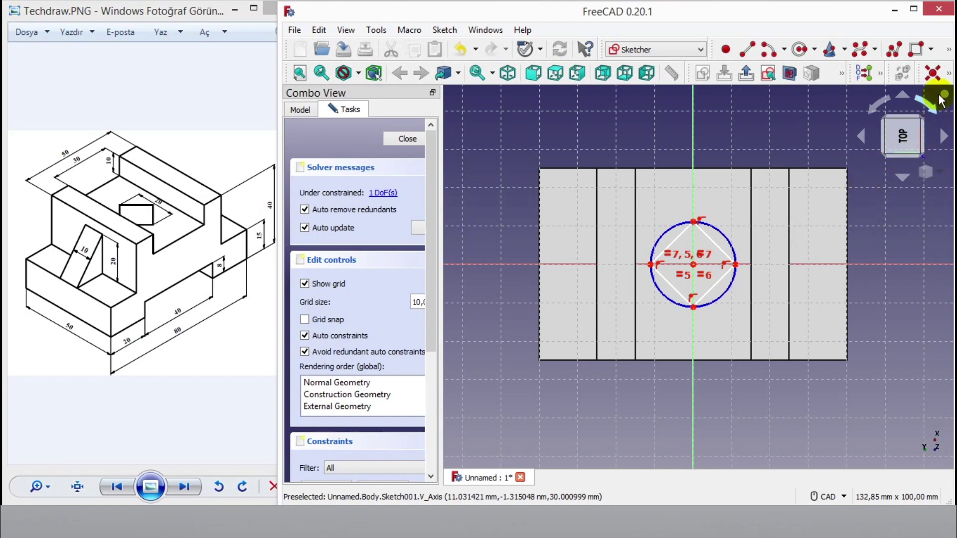
Set a 20 mm vertical distance between the square's top and bottom corners, placed right of the square
left_click(948, 75)
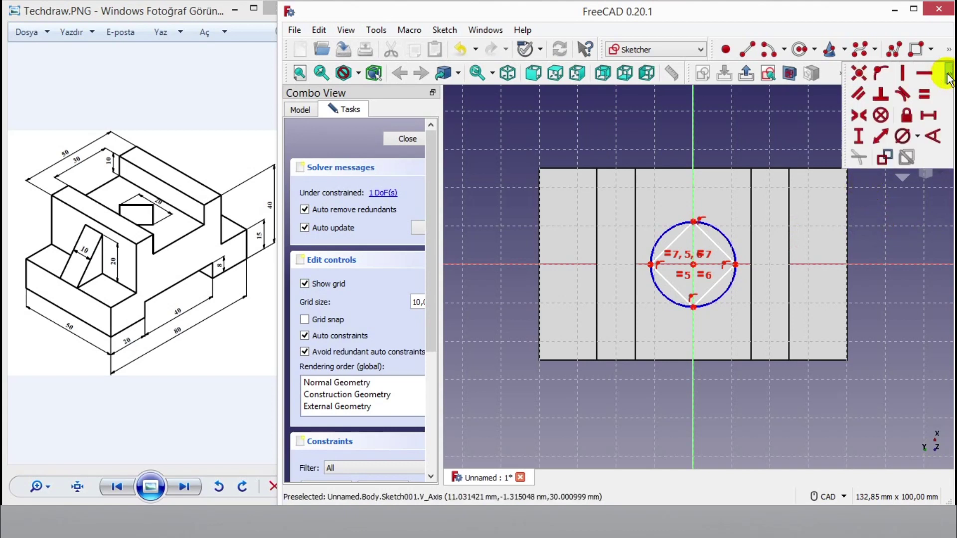
left_click(948, 76)
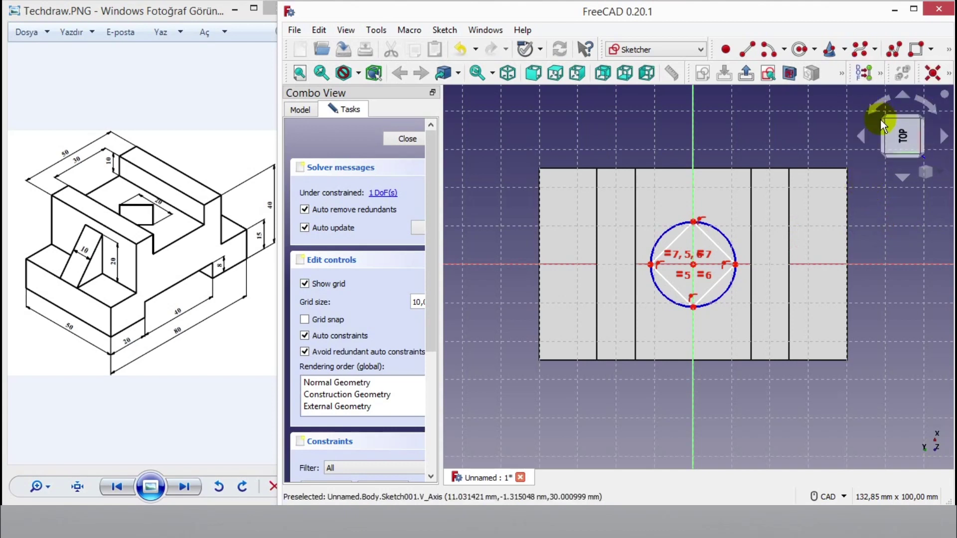
left_click(947, 76)
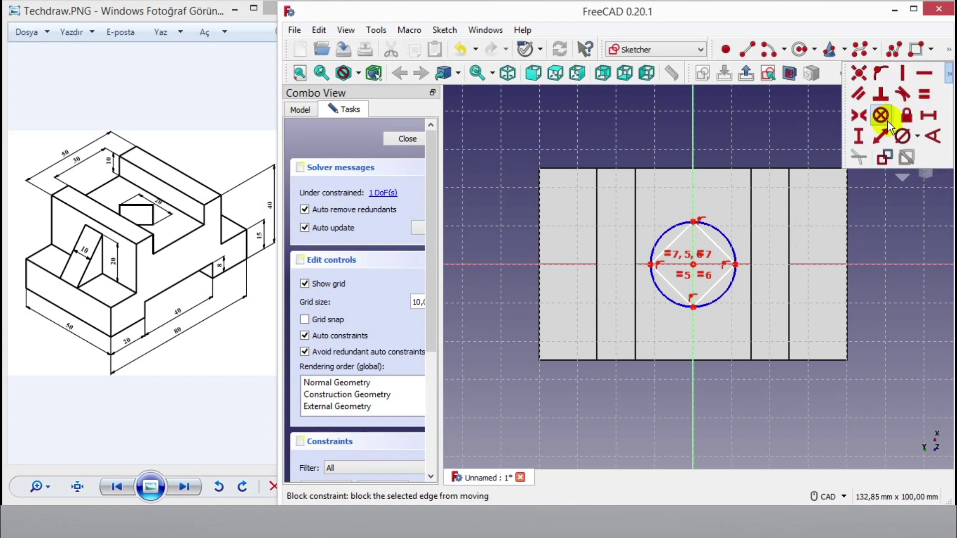
left_click(860, 136)
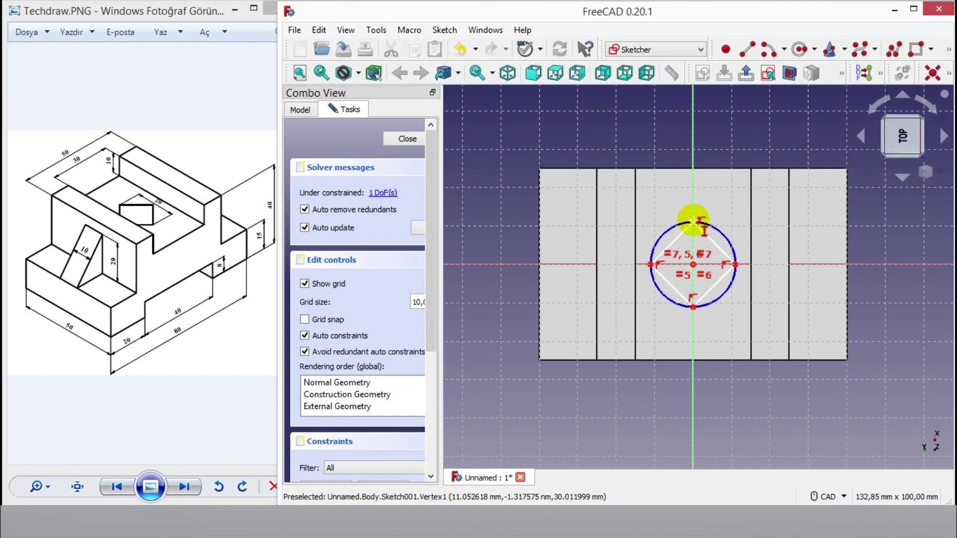
left_click(693, 221)
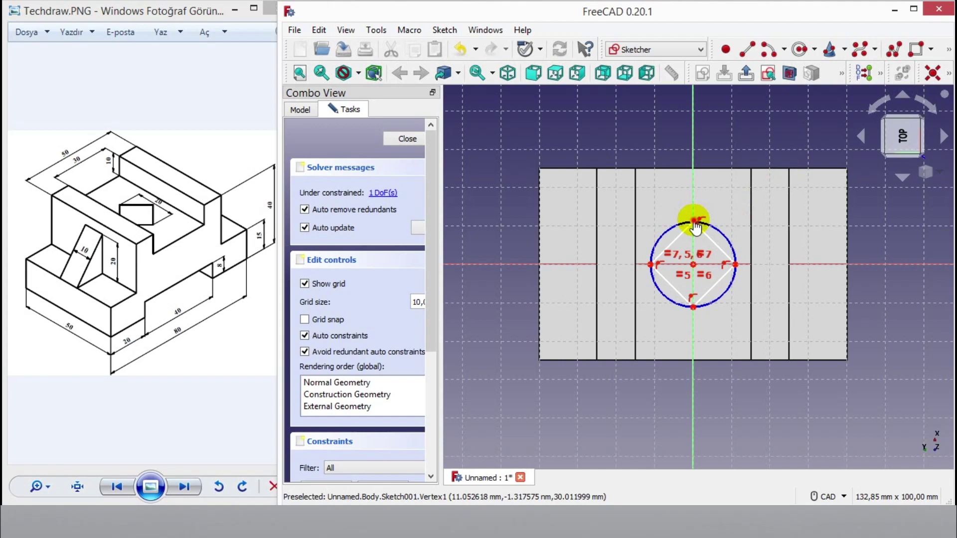
left_click(693, 305)
left_click(770, 320)
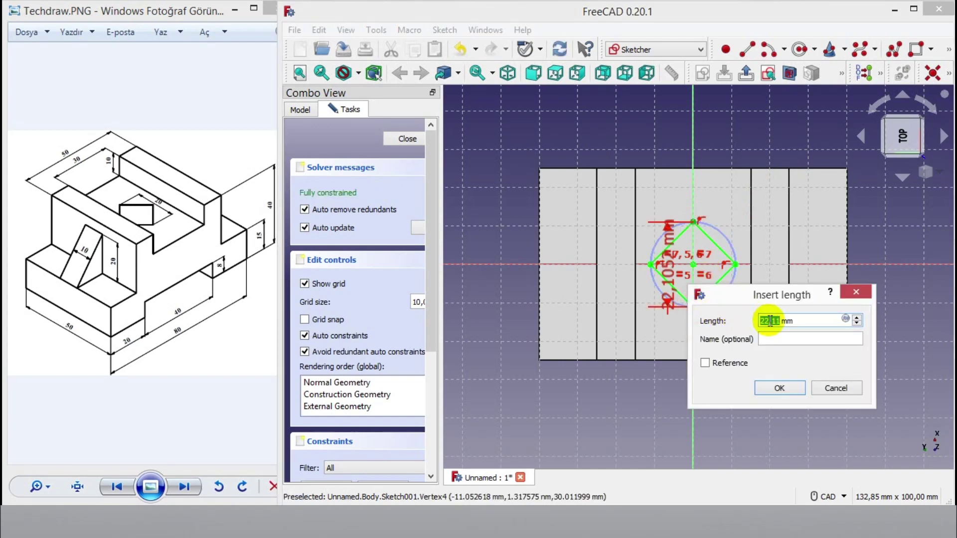
type("2")
left_click(781, 388)
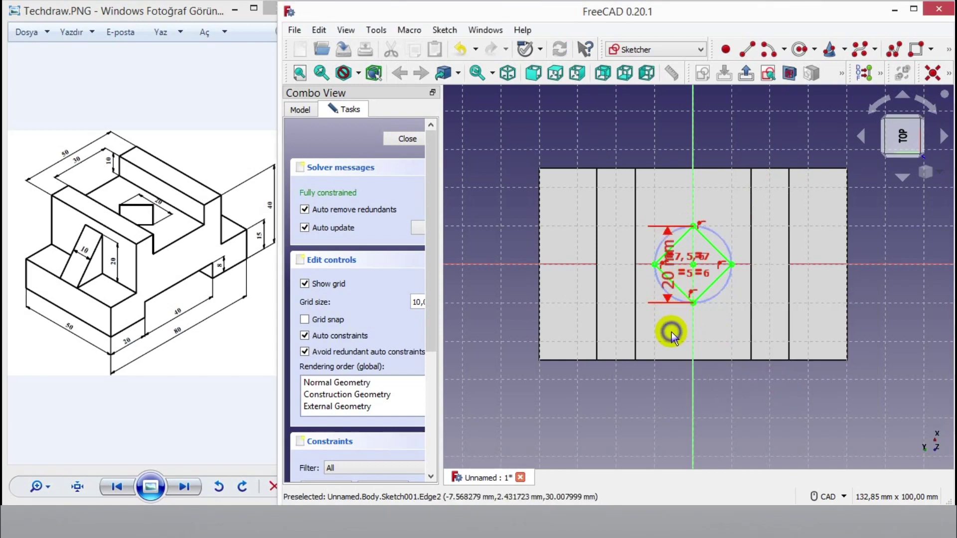
left_click_drag(671, 284, 768, 274)
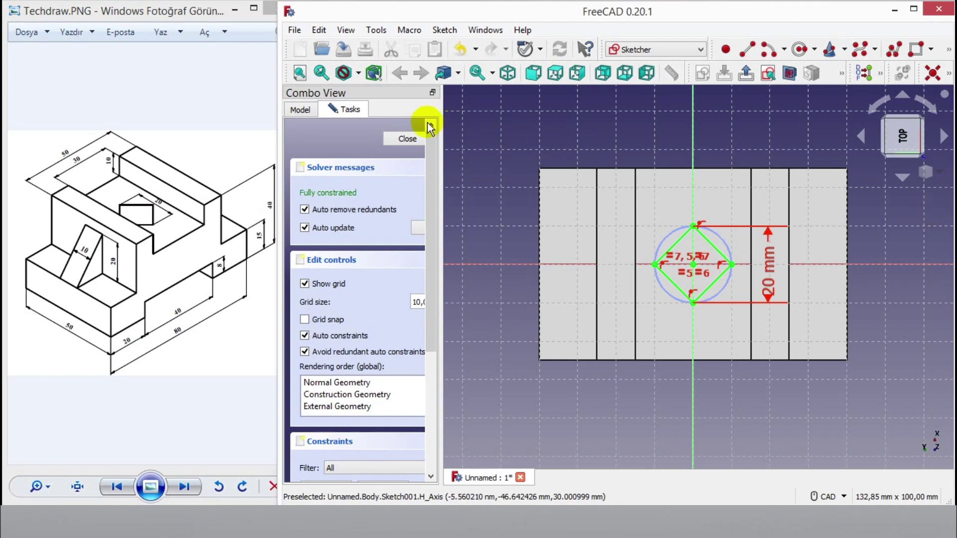
Close the sketch and pocket the square Through all into the slot floor
left_click(408, 140)
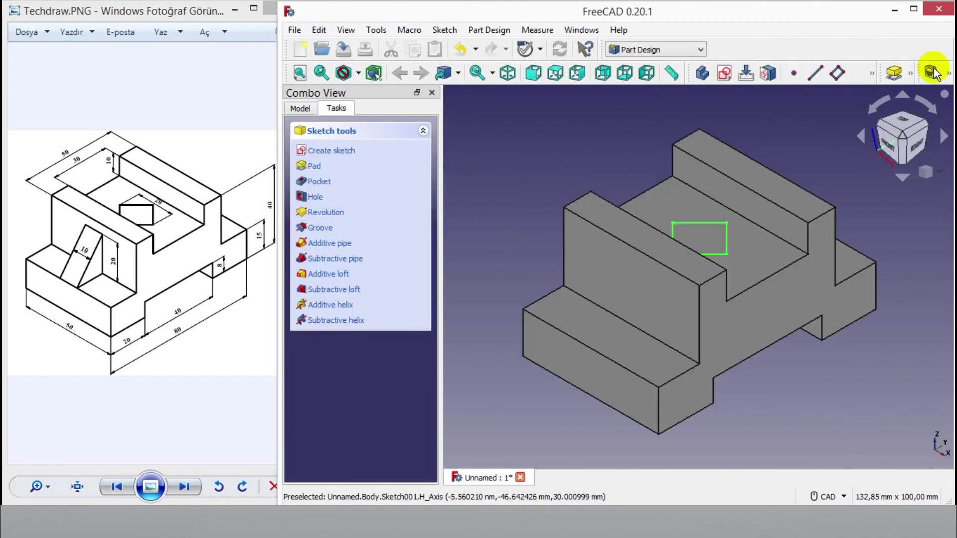
left_click(911, 73)
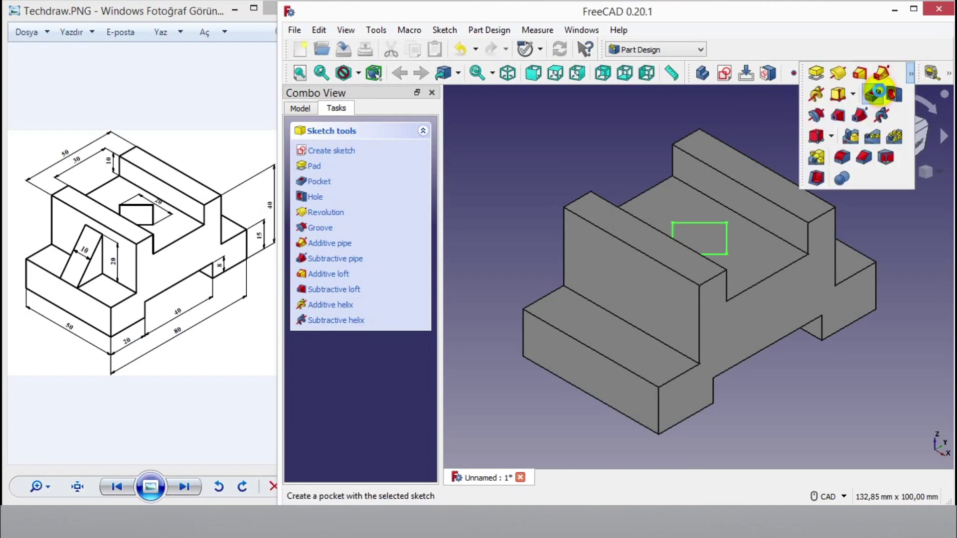
left_click(878, 94)
left_click(408, 193)
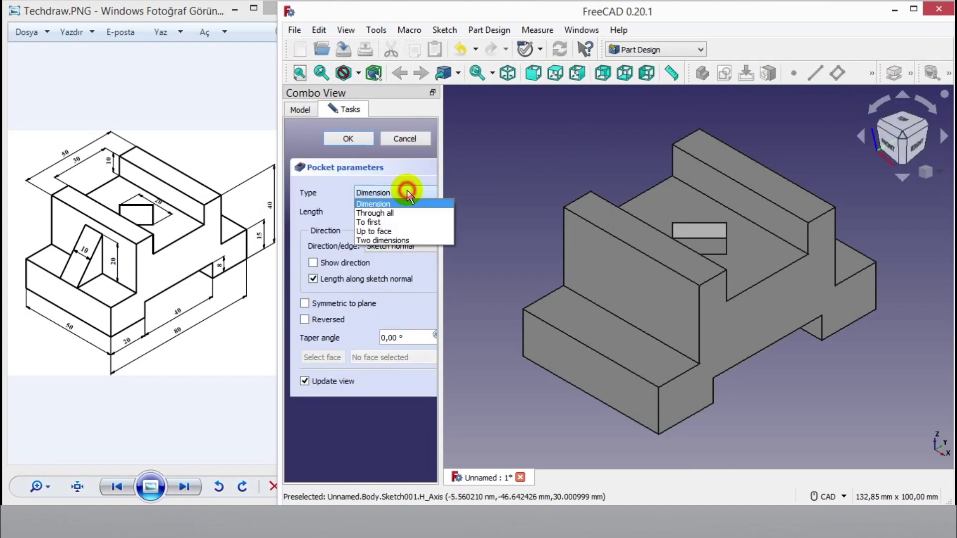
left_click(406, 213)
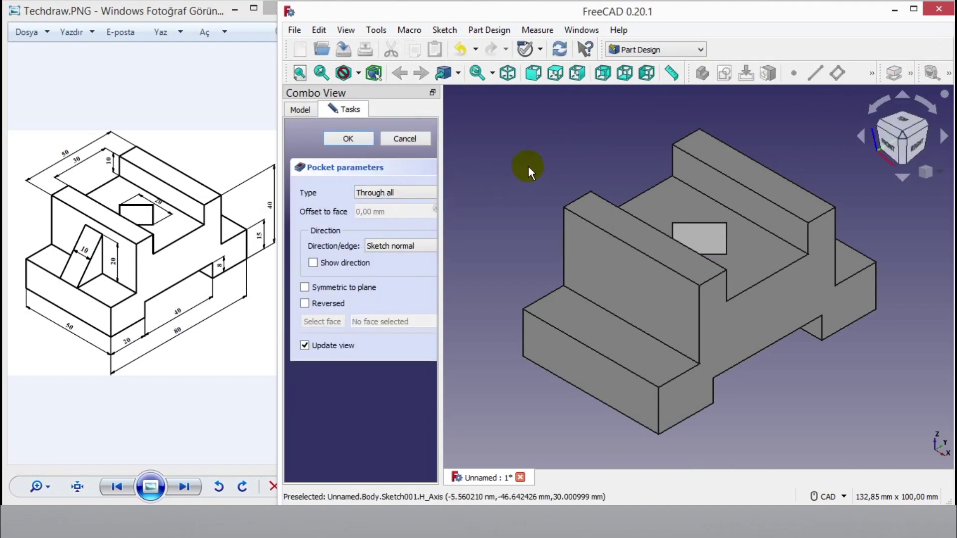
left_click(348, 138)
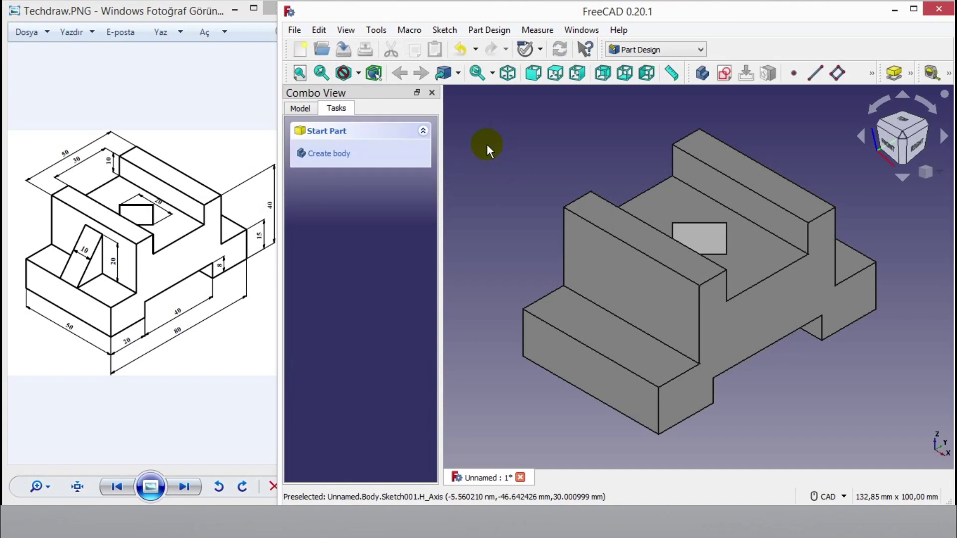
middle_click_drag(492, 153, 477, 149)
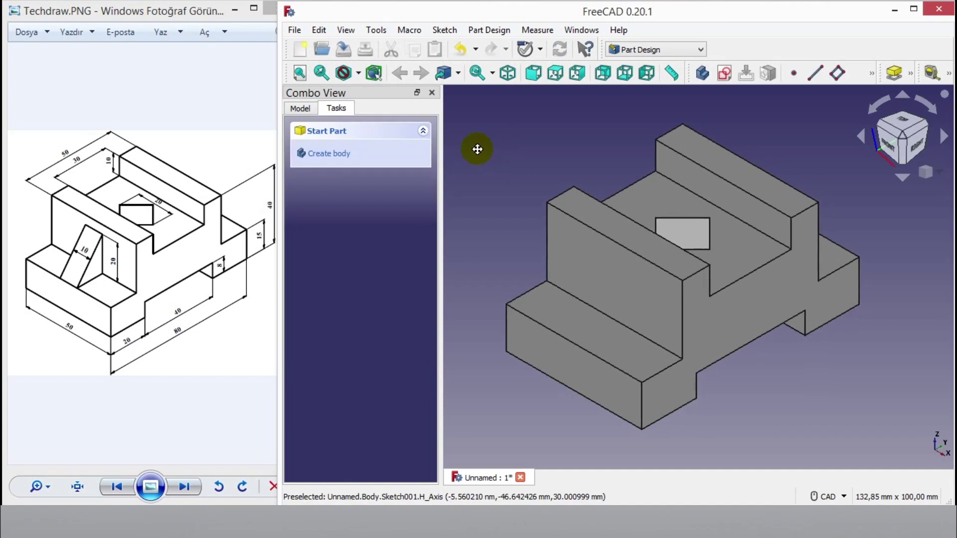
Attach a new sketch to the YZ plane, facing the block's side profile
left_click(731, 80)
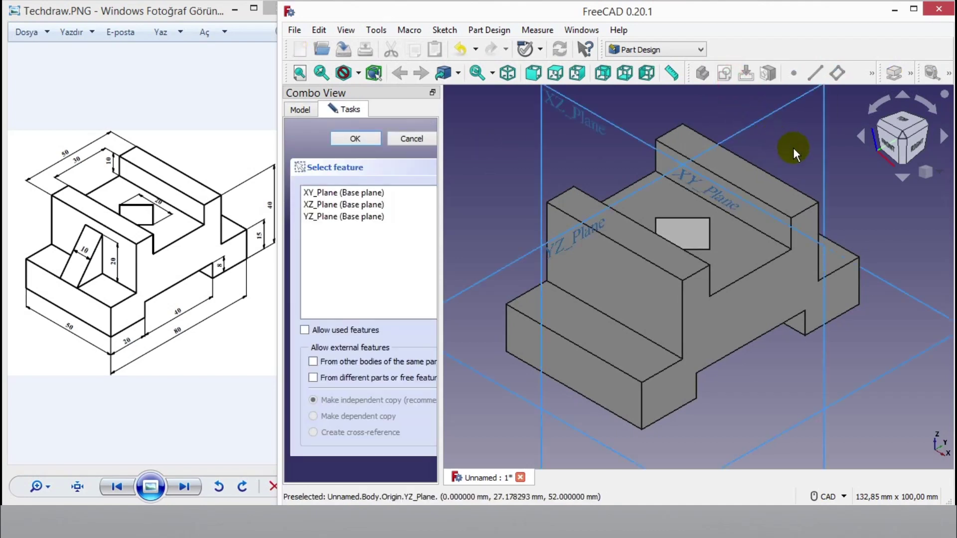
middle_click_drag(767, 231, 751, 199)
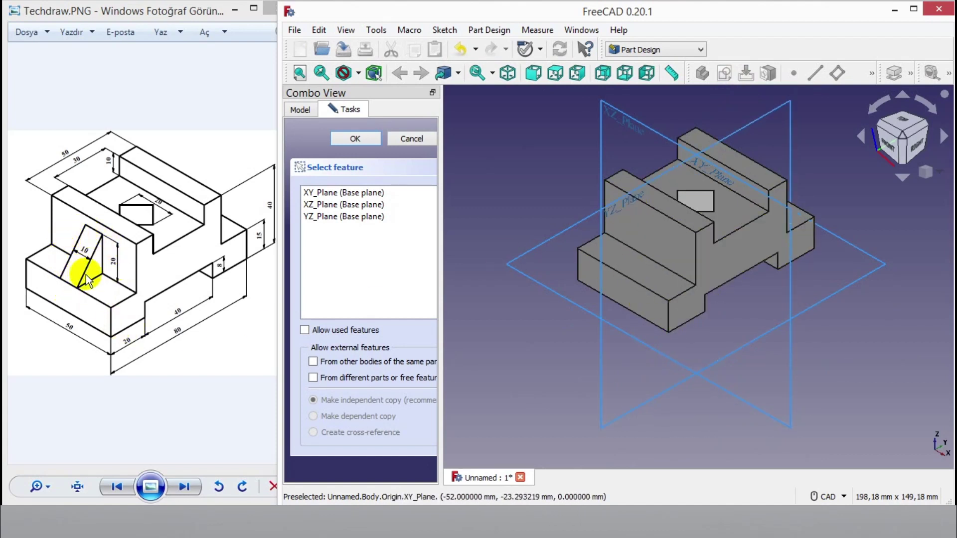
left_click(618, 203)
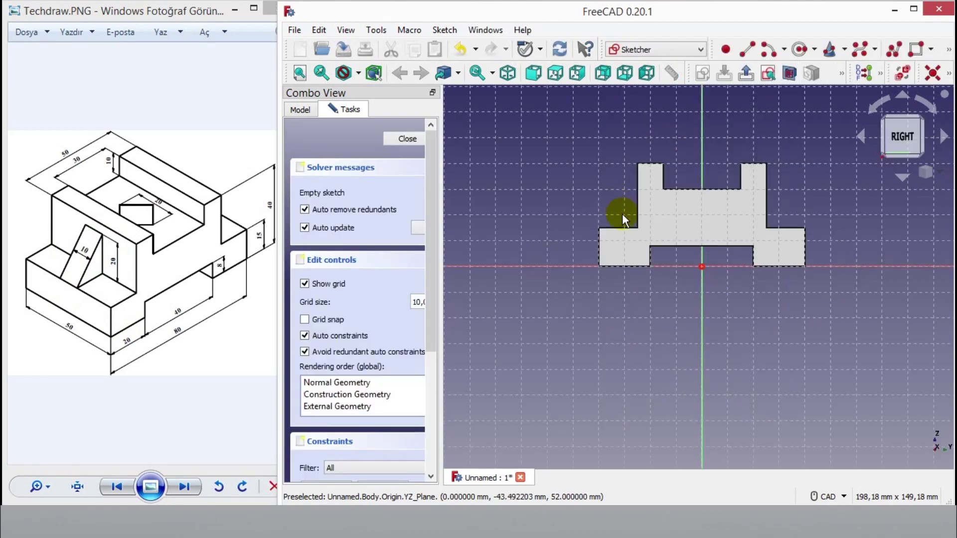
Link the left upright's outer vertical edge and shoulder top edge as external geometry
scroll(609, 213, "up", 3)
mouse_move(609, 213)
middle_mouse_down()
mouse_move(623, 196)
mouse_move(568, 224)
middle_mouse_up()
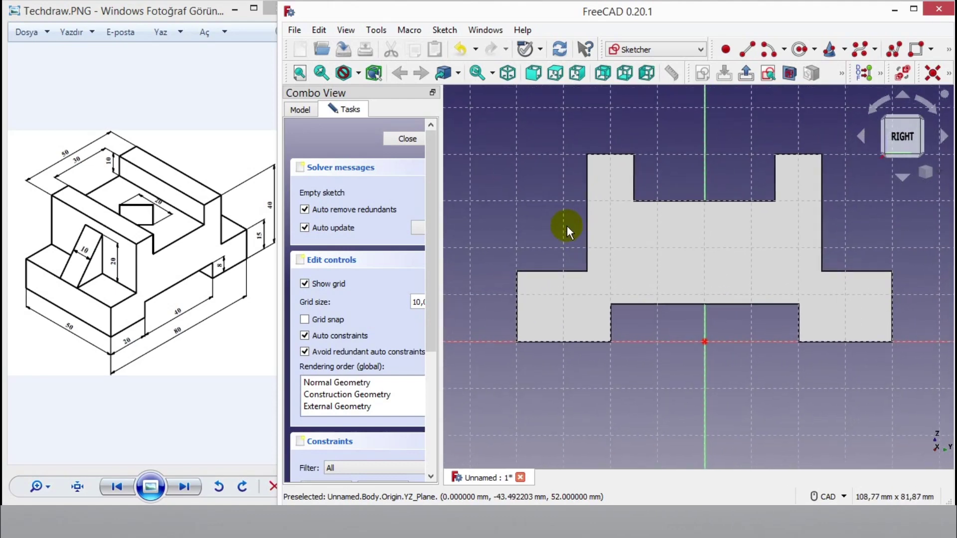
left_click(948, 73)
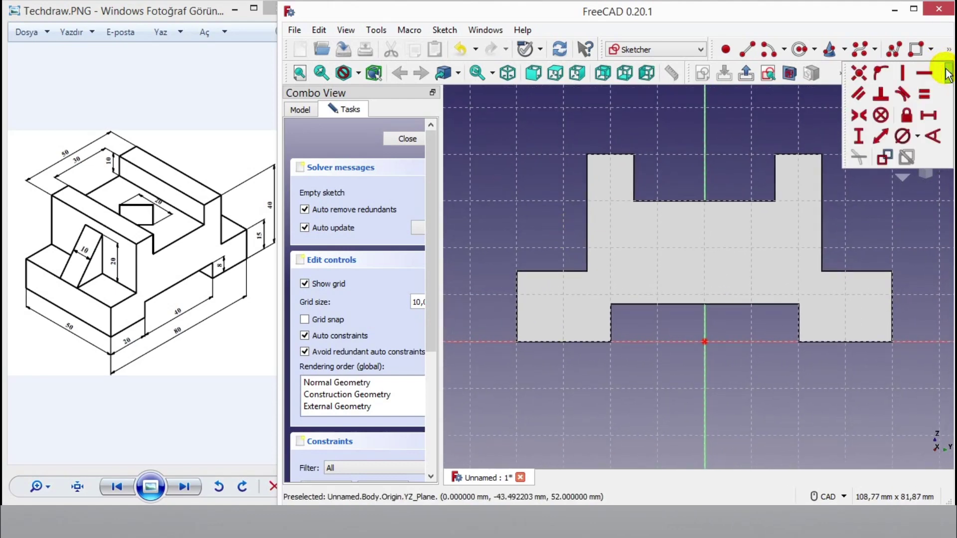
left_click(947, 52)
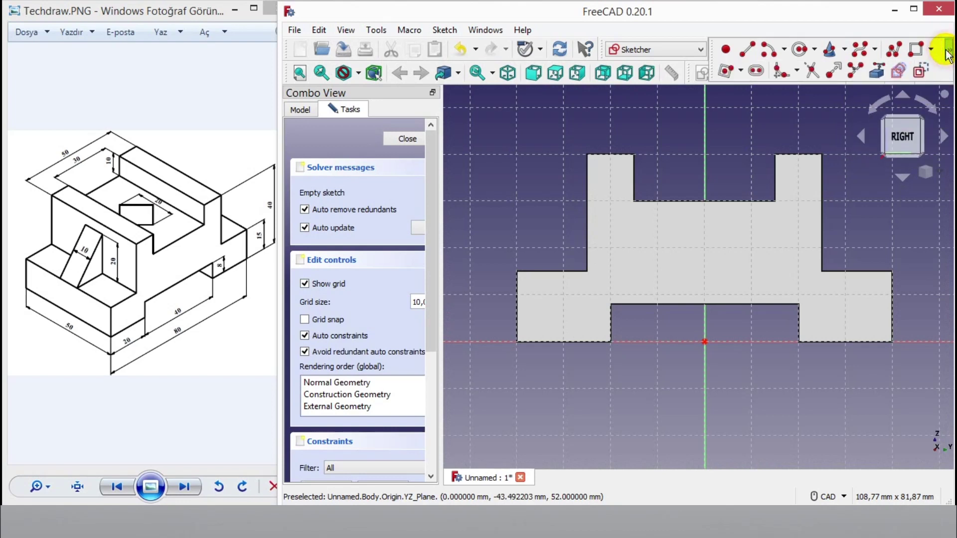
left_click(868, 70)
left_click(588, 192)
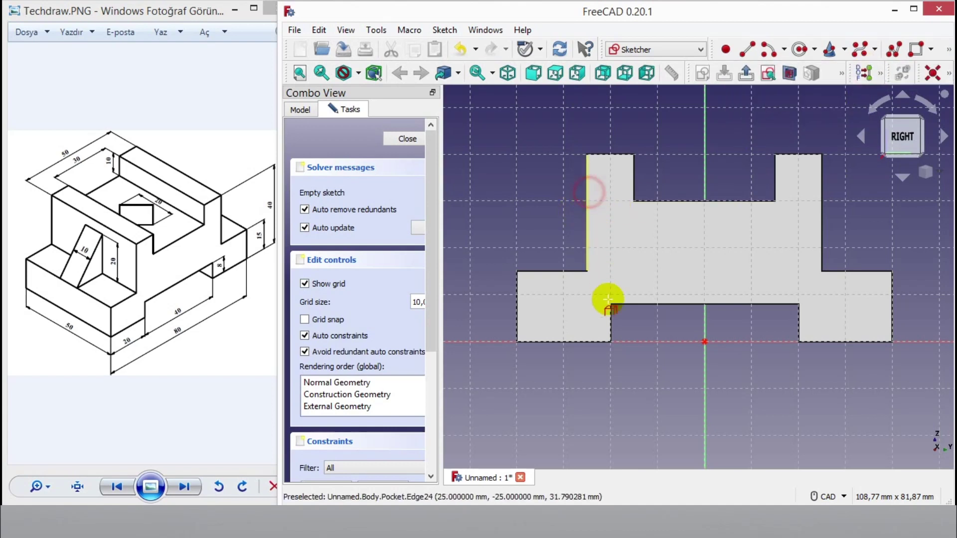
left_click(544, 271)
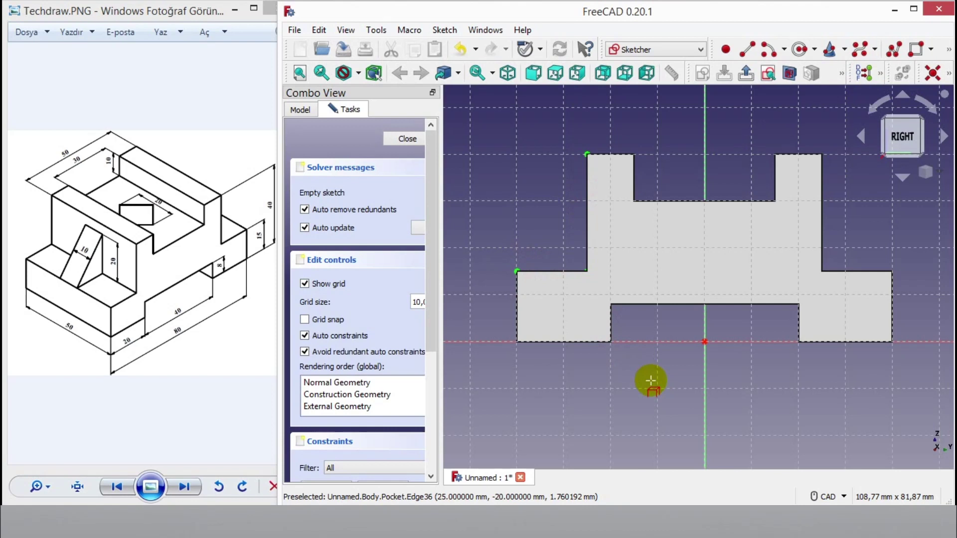
left_click(360, 74)
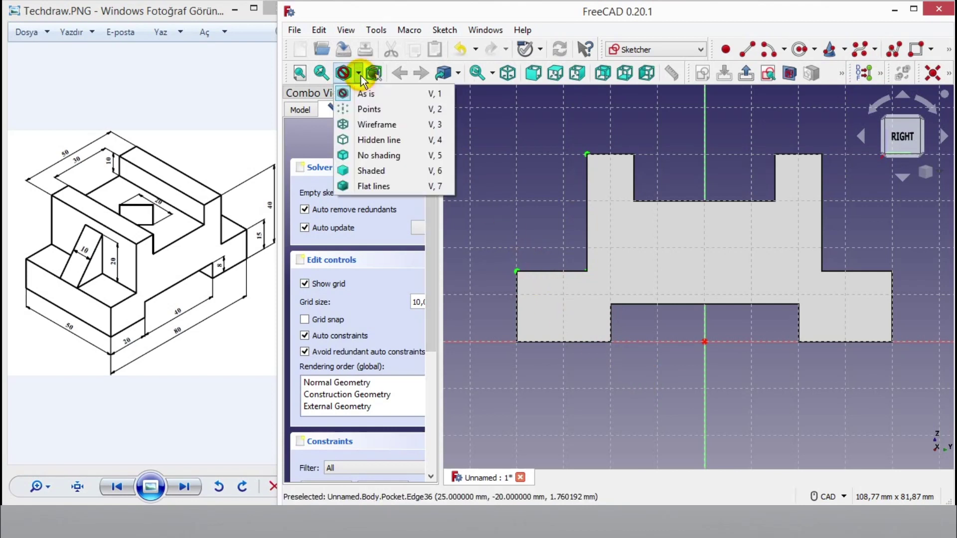
Show the part as wireframe and draw a closed polyline triangle against the upright wall
left_click(366, 126)
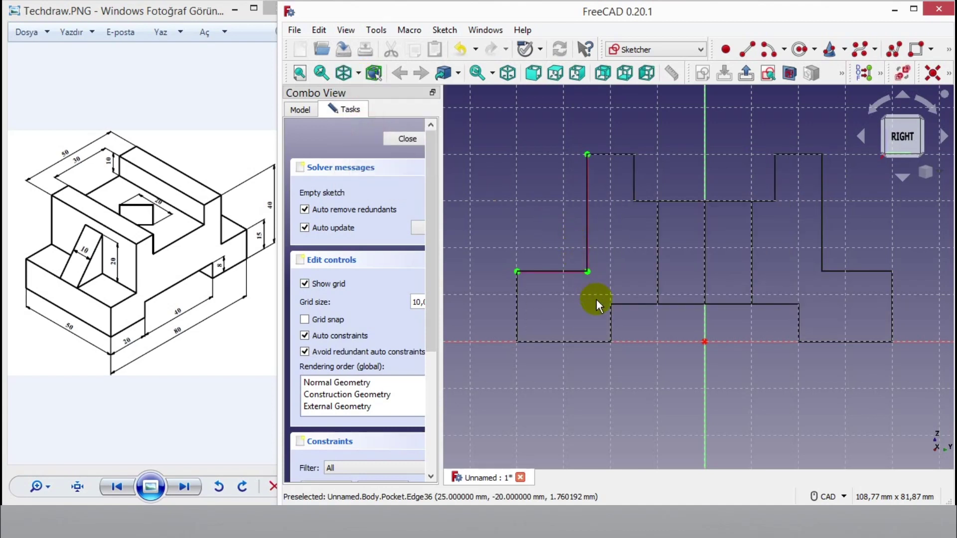
middle_click_drag(596, 299, 628, 315)
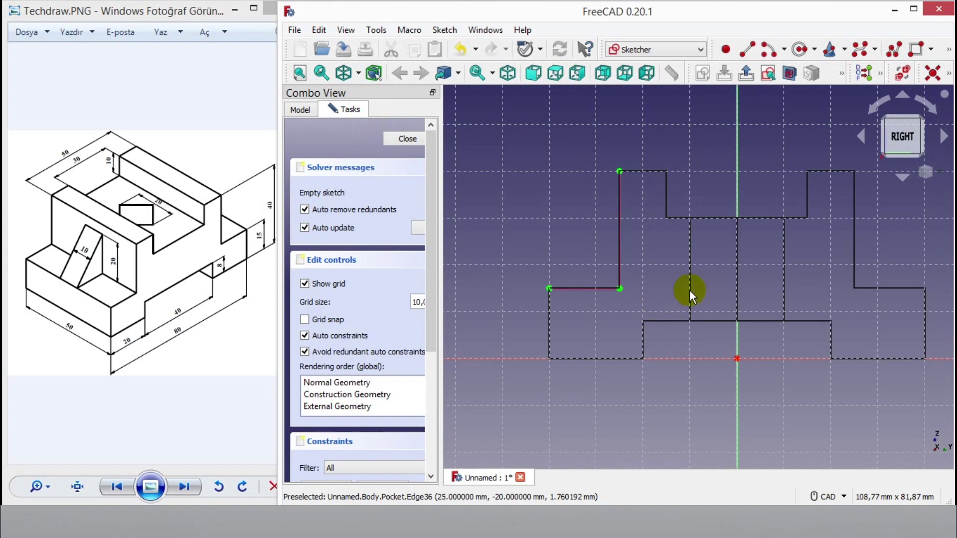
left_click(895, 49)
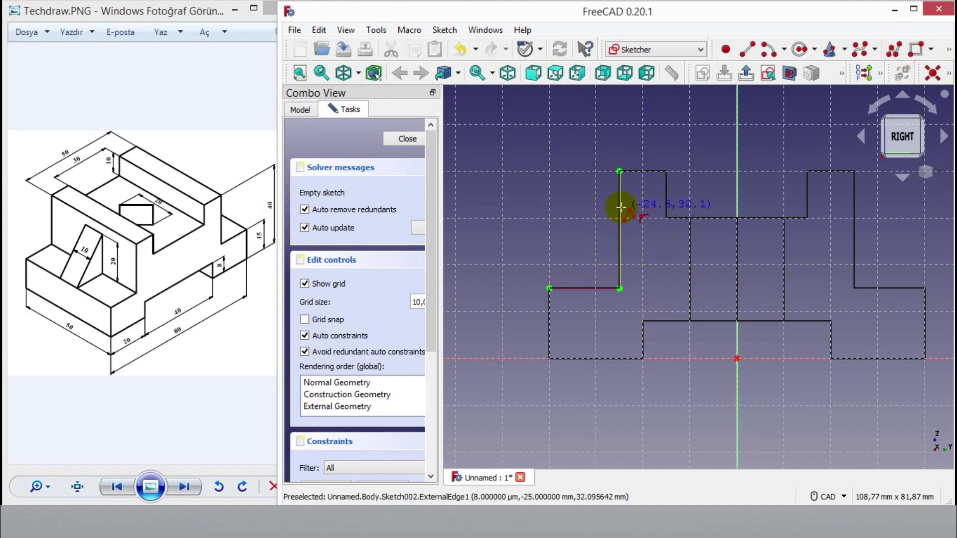
left_click(619, 288)
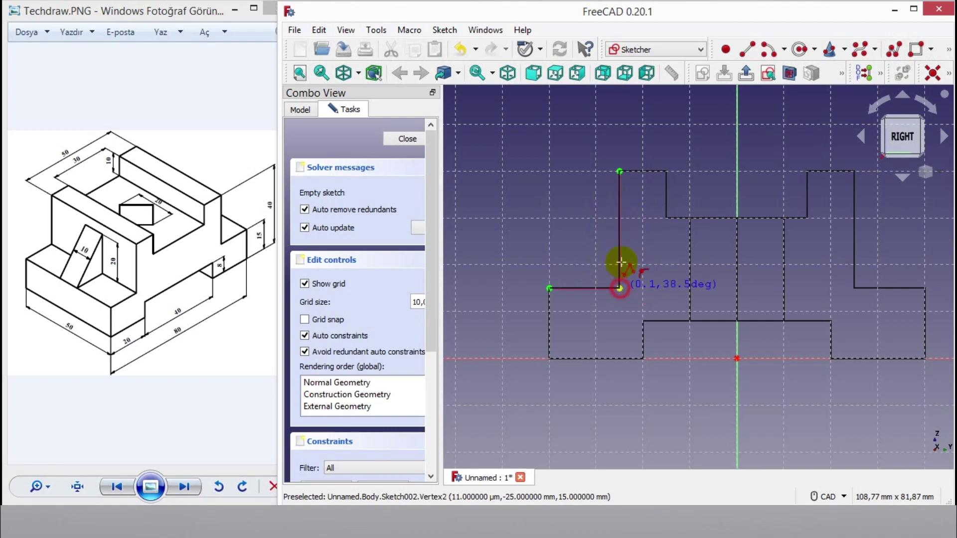
left_click(619, 201)
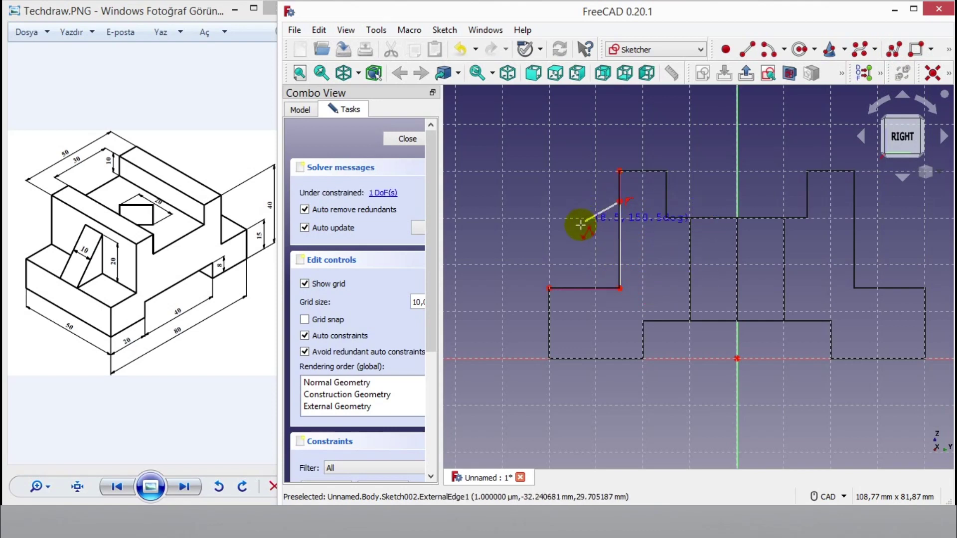
left_click(549, 287)
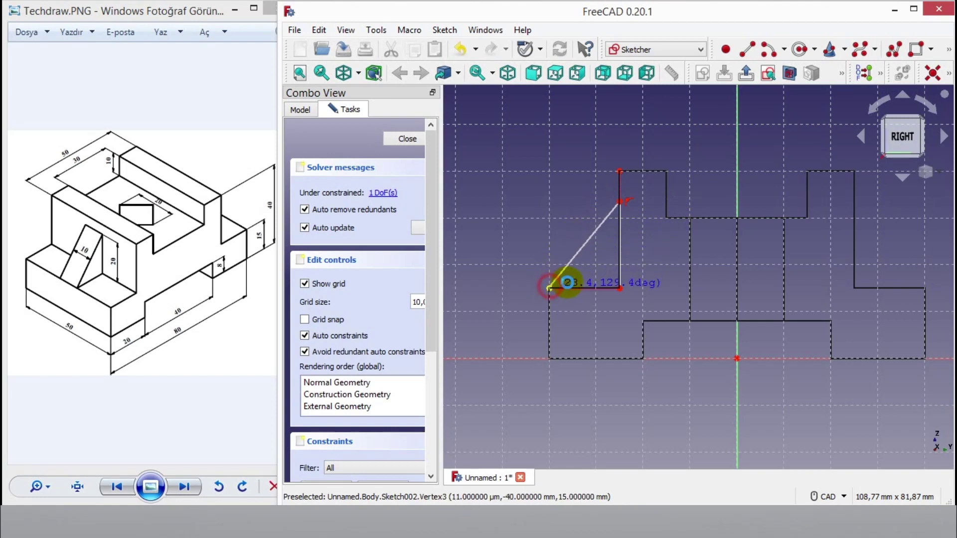
left_click(619, 288)
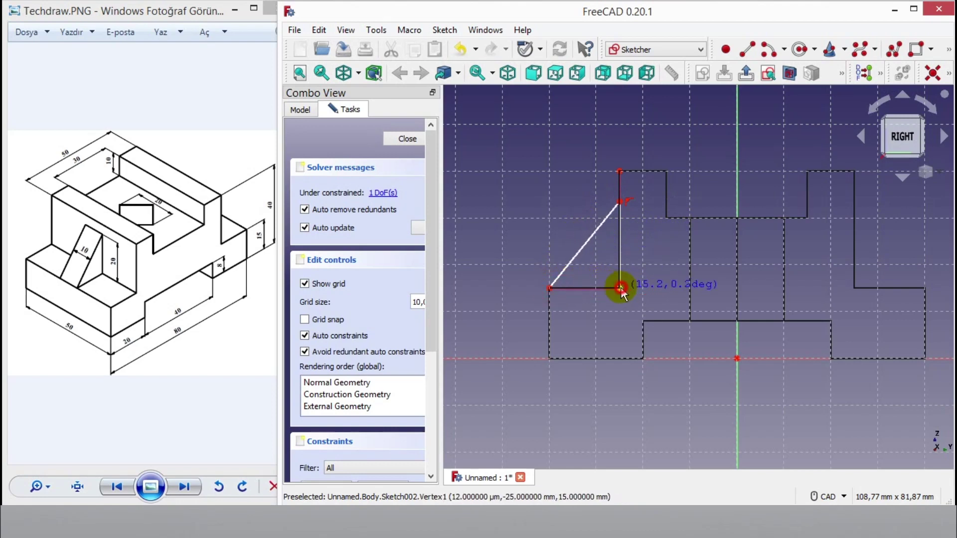
right_click(677, 244)
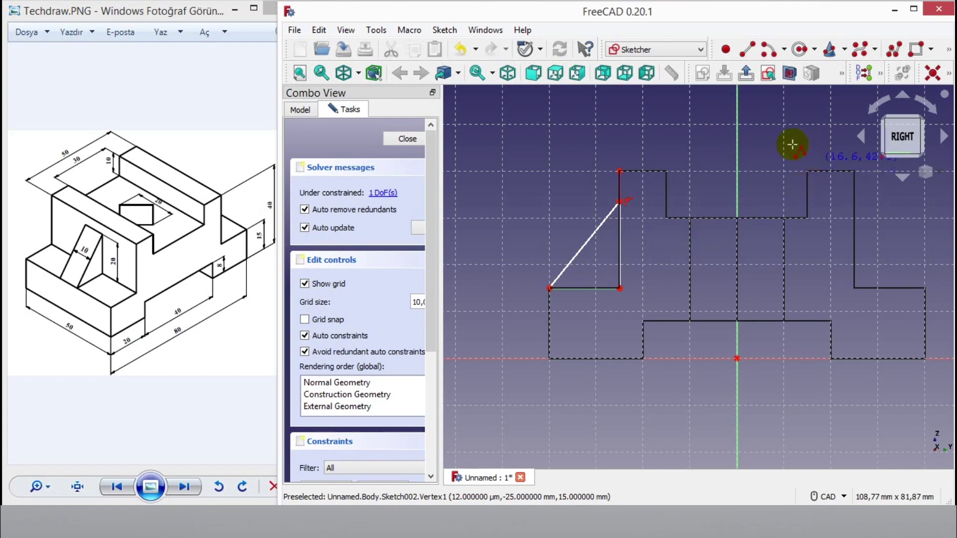
right_click(719, 144)
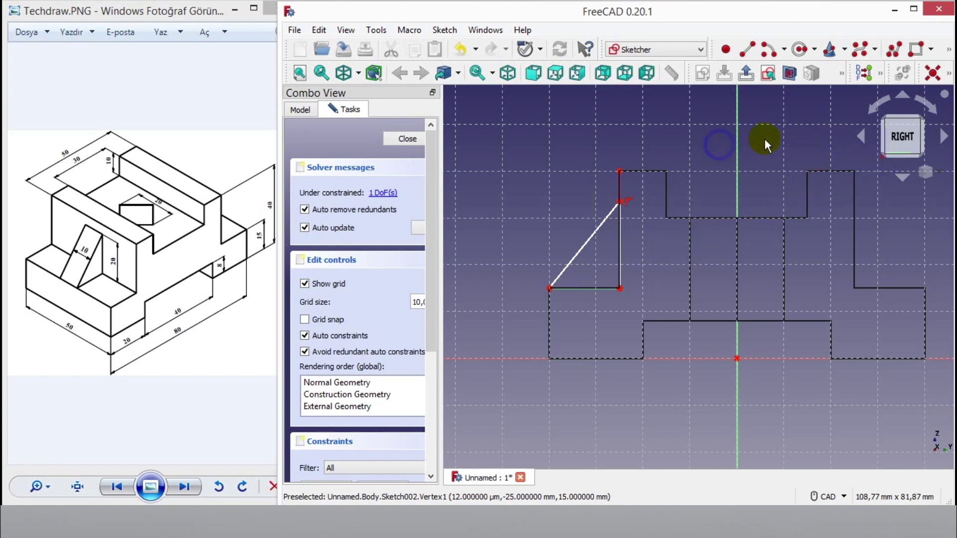
Give the triangle's vertical side a 20 mm length and close the sketch
left_click(948, 73)
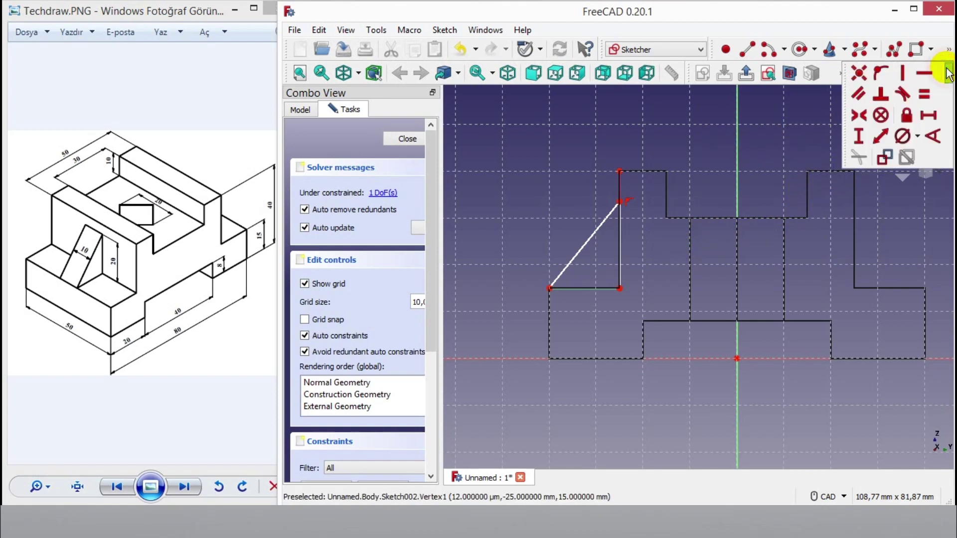
left_click(880, 134)
scroll(540, 354, "up", 2)
left_click(619, 231)
type("20mm")
key("Return")
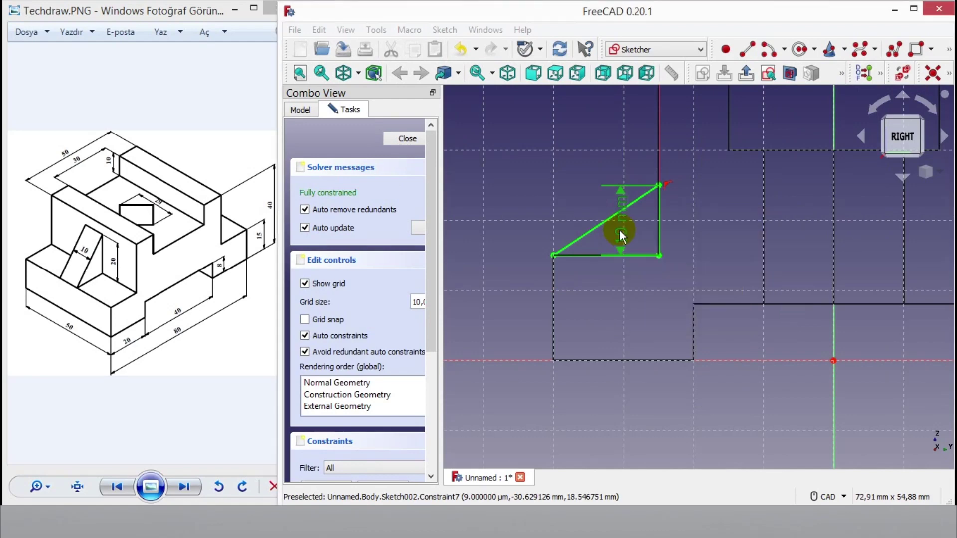
middle_click_drag(636, 209, 621, 292)
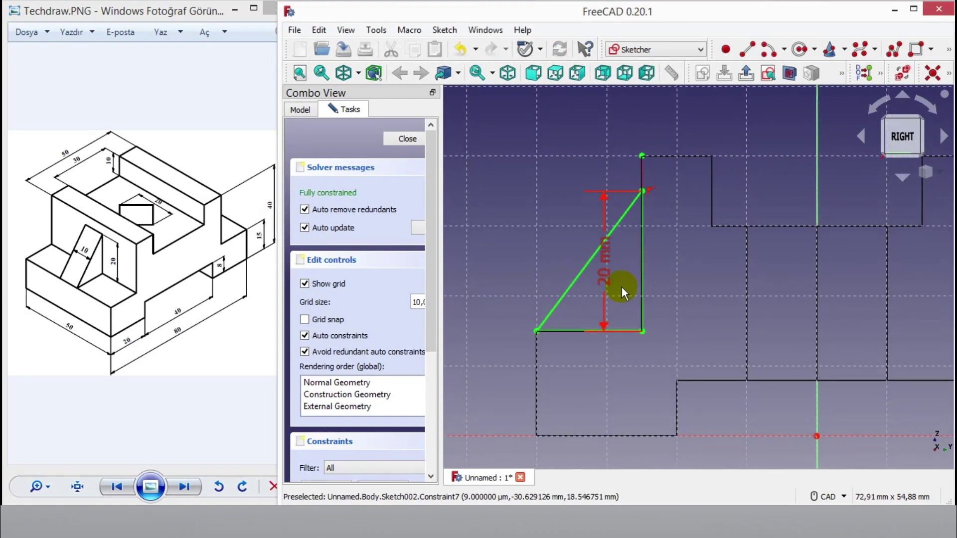
scroll(621, 286, "down", 1)
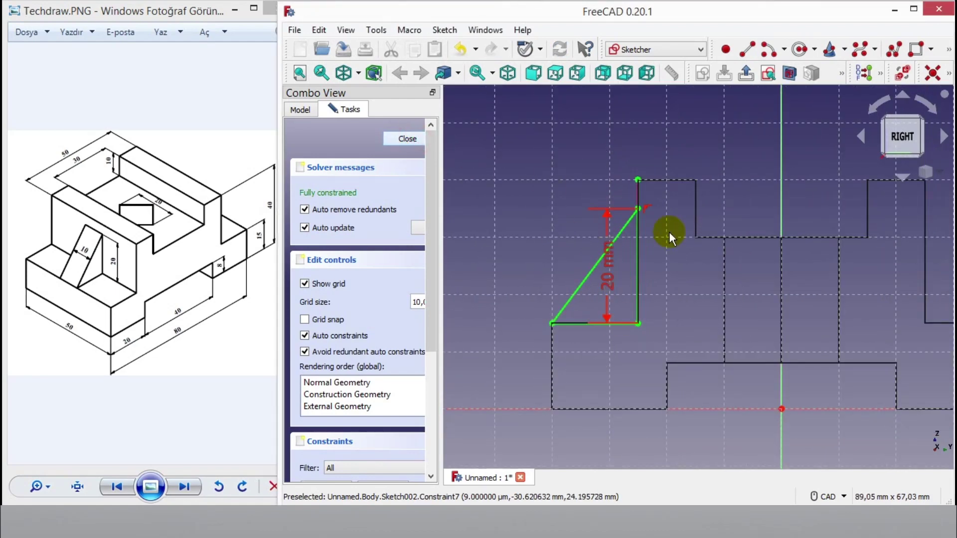
key("Escape")
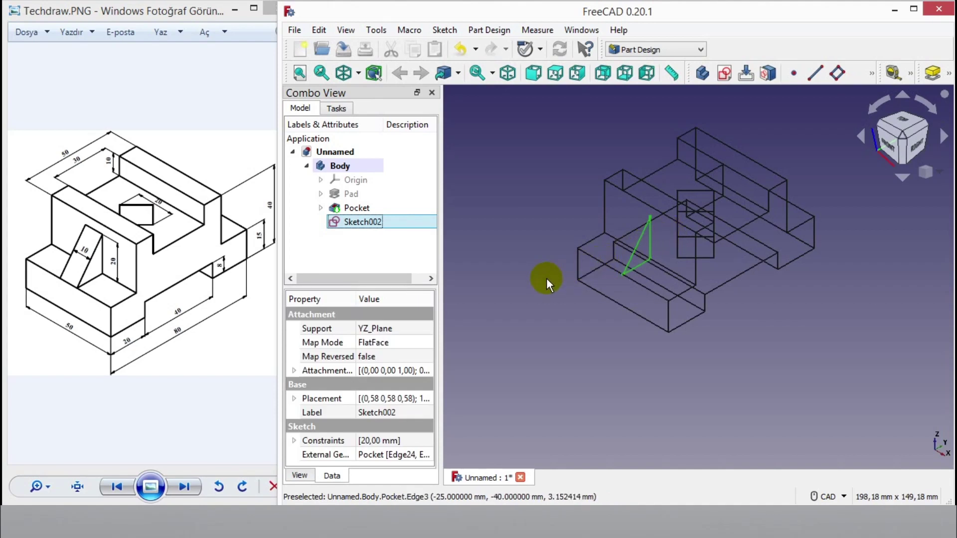
Switch the model's draw style from wireframe back to As is
scroll(572, 225, "up", 1)
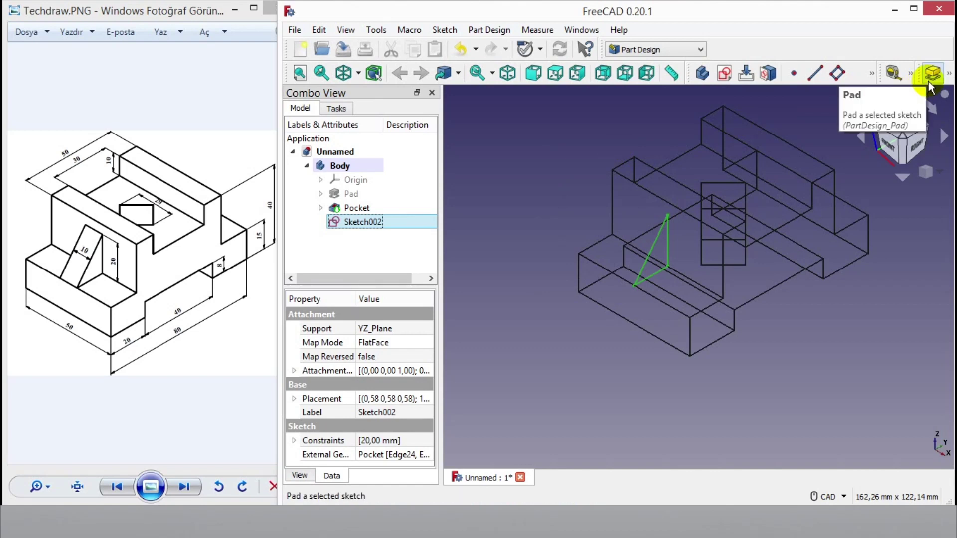
left_click(358, 74)
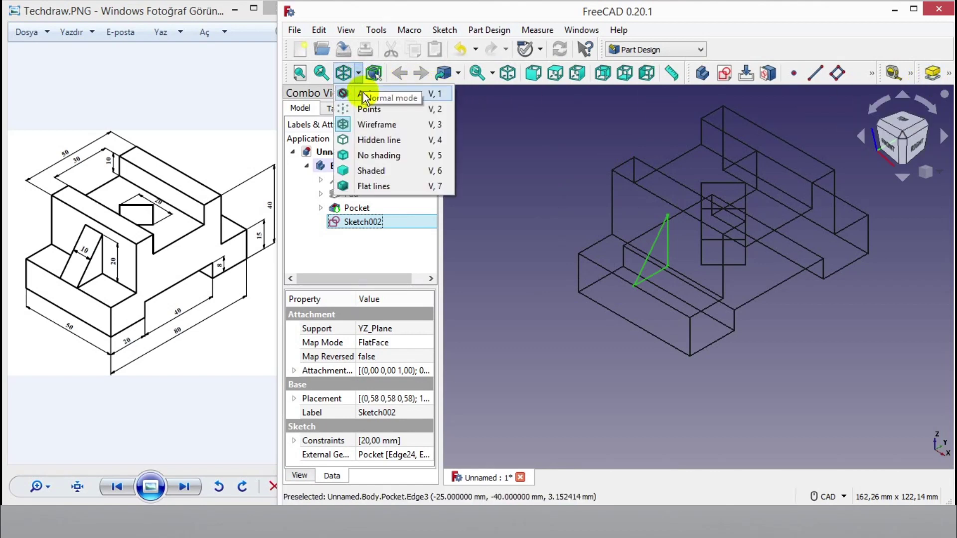
left_click(363, 94)
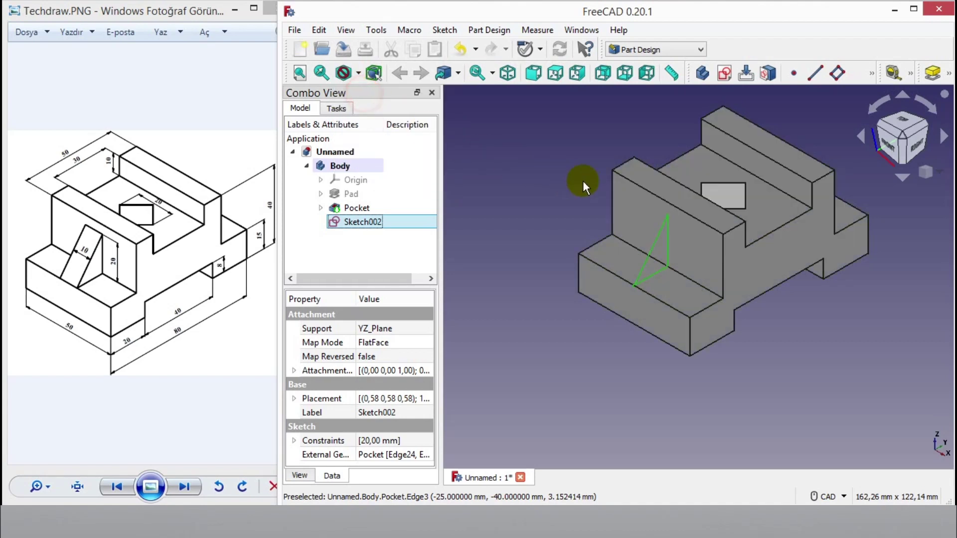
Pad the triangle 10 mm symmetric to its plane, creating the Pad001 rib
left_click(932, 73)
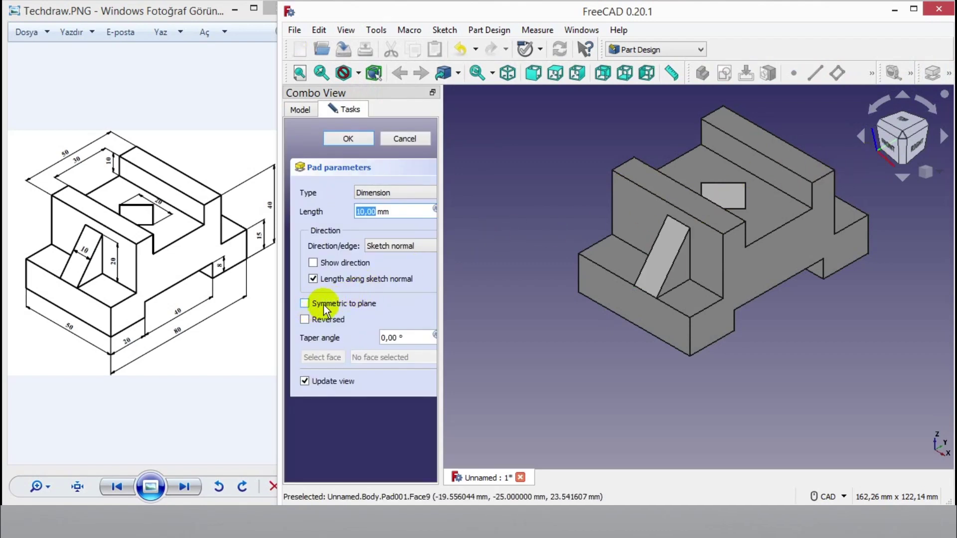
left_click(305, 304)
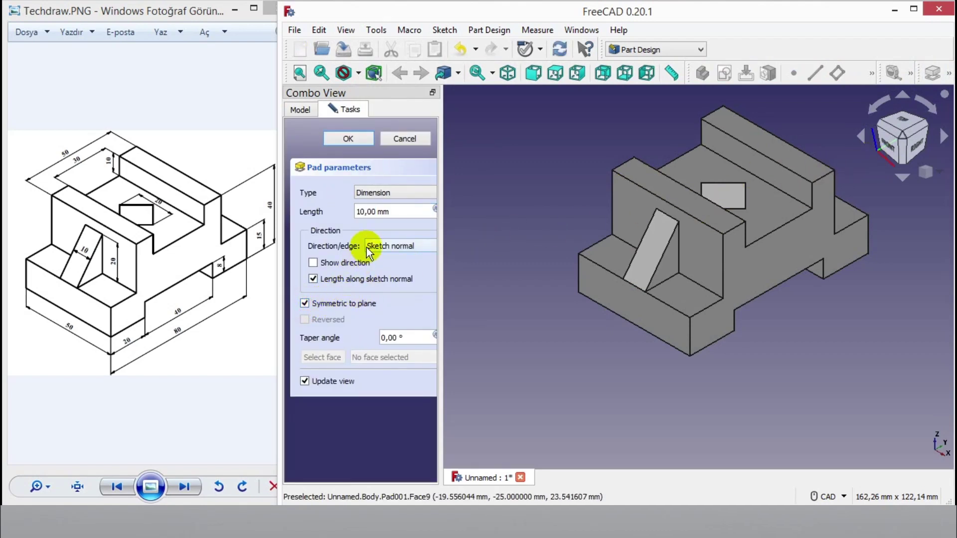
left_click(349, 139)
scroll(778, 333, "down", 2)
middle_click_drag(779, 326, 722, 321)
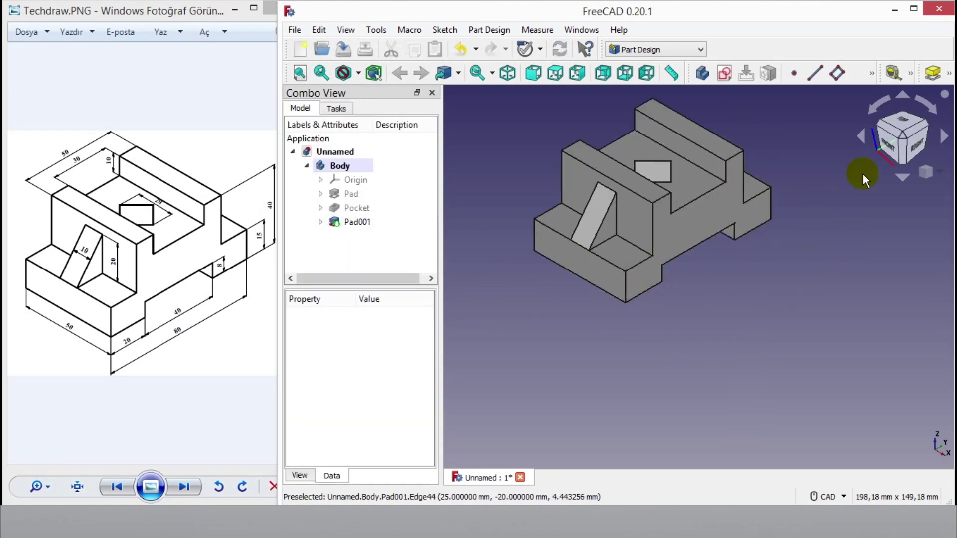
Mirror Pad001 across the vertical sketch axis for a matching rib opposite
left_click(948, 75)
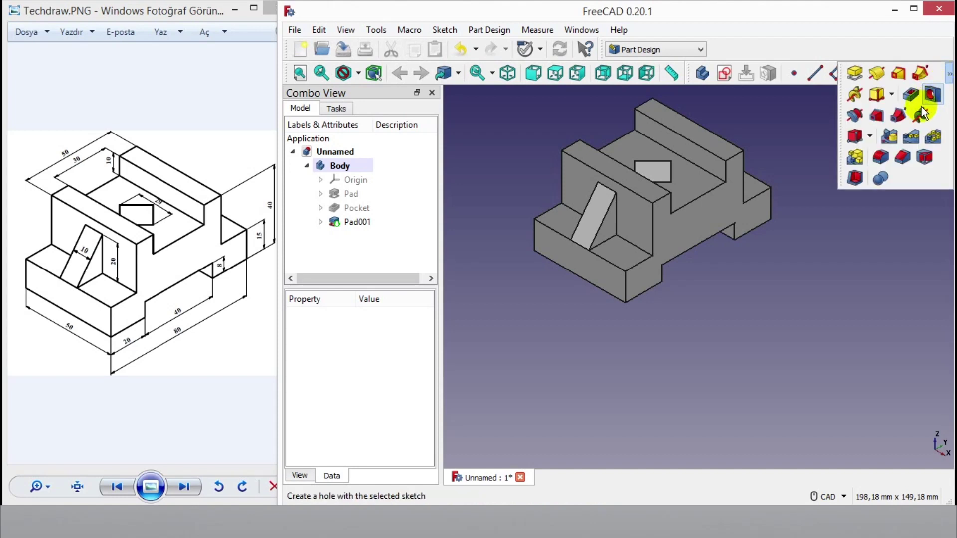
left_click(887, 140)
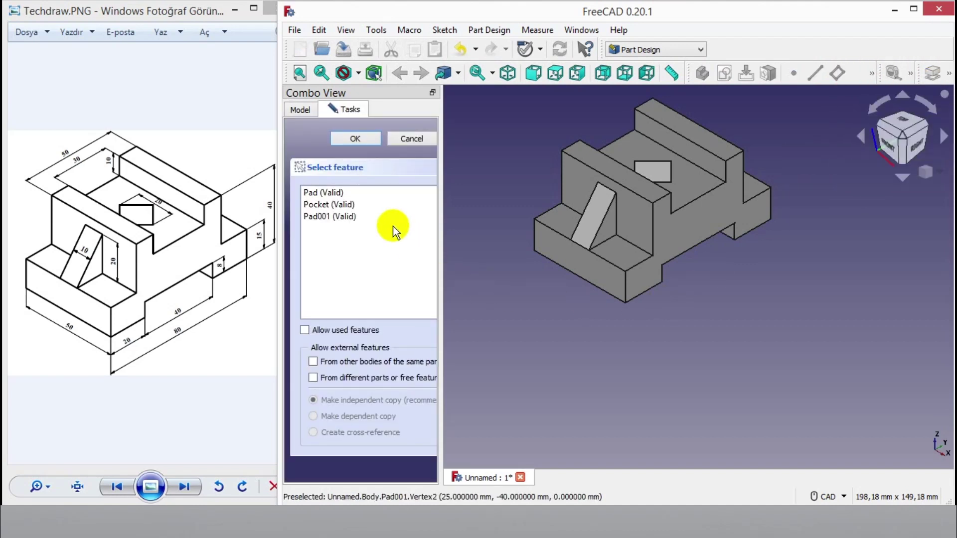
left_click(350, 217)
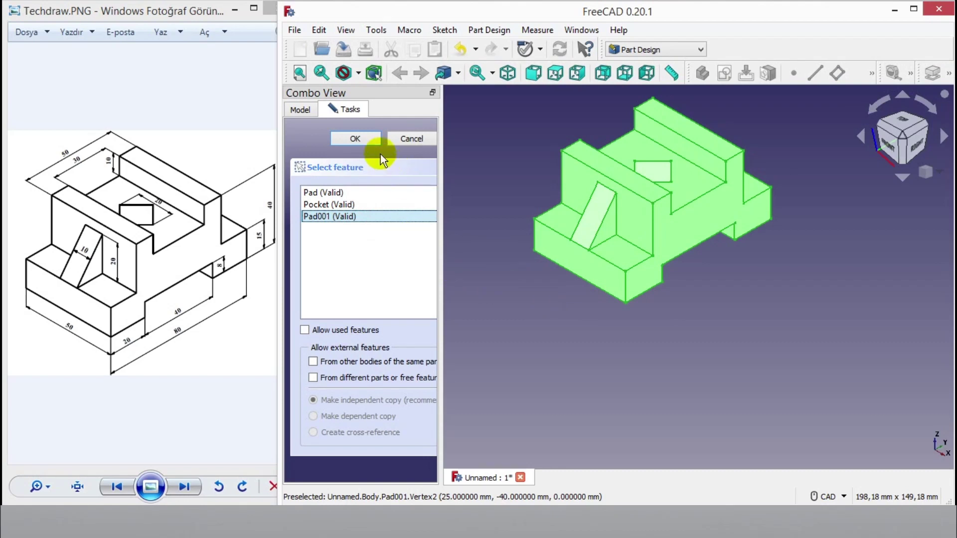
left_click(356, 139)
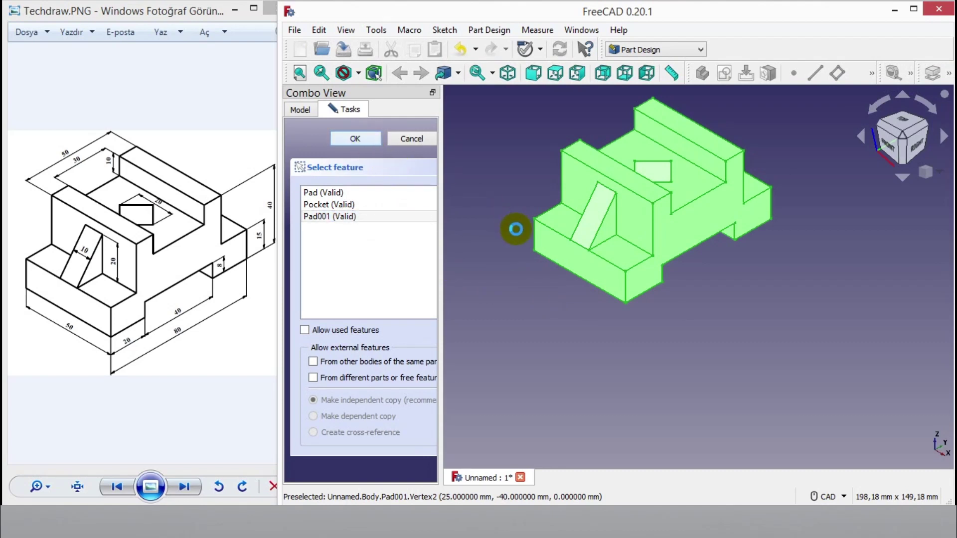
middle_click_drag(641, 260, 764, 305)
left_click(339, 140)
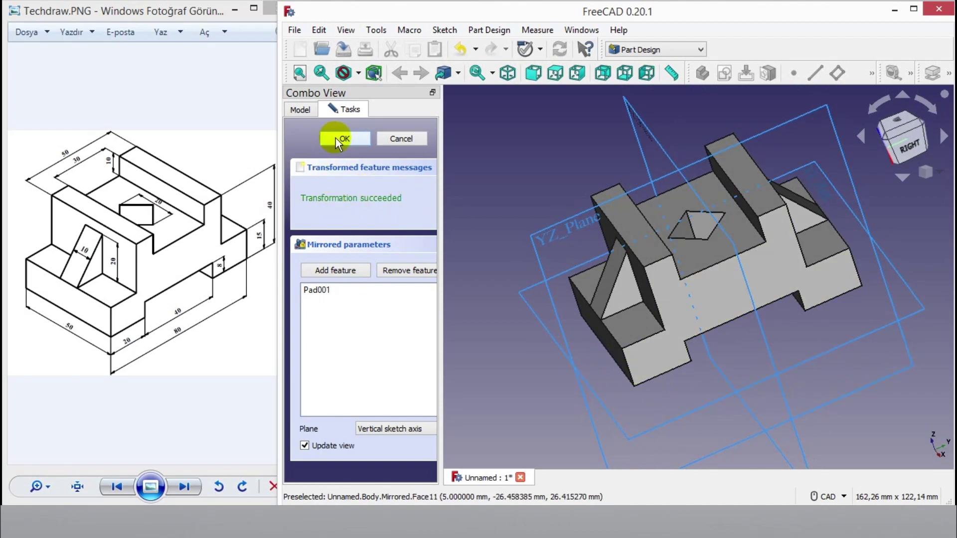
left_click(336, 138)
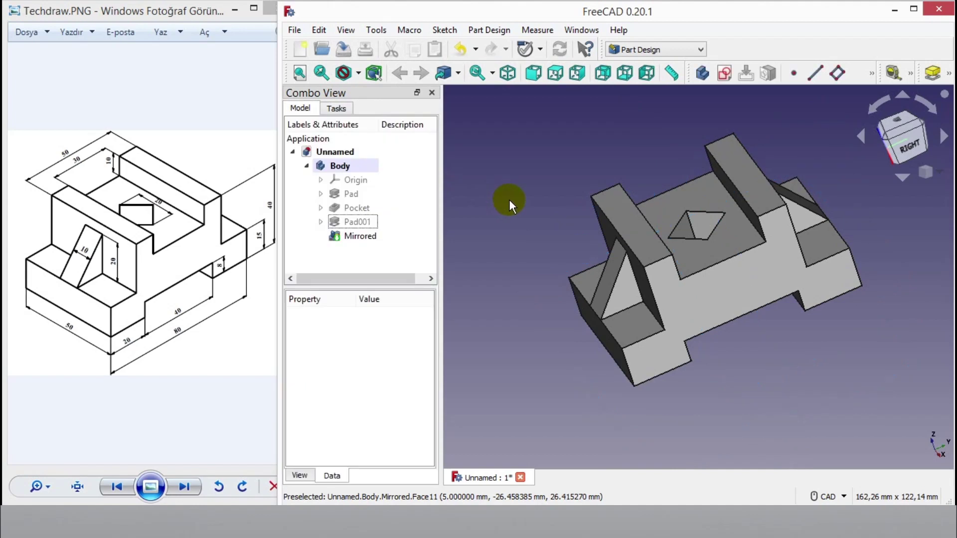
Snap the finished part to the isometric view and widen FreeCAD across the full screen
left_click(523, 202)
mouse_move(522, 200)
middle_mouse_down()
mouse_move(506, 197)
mouse_move(527, 199)
mouse_move(521, 190)
middle_mouse_up()
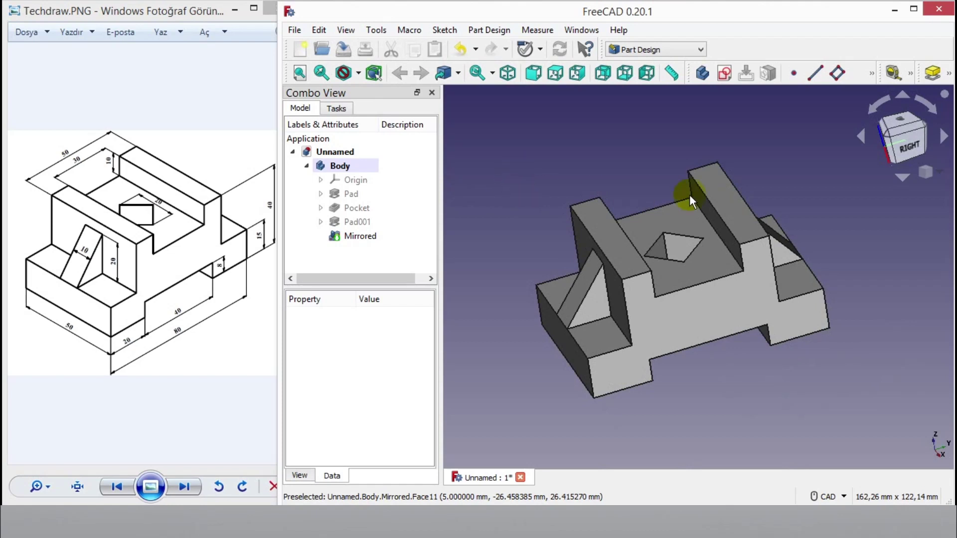
left_click(926, 172)
left_click(924, 211)
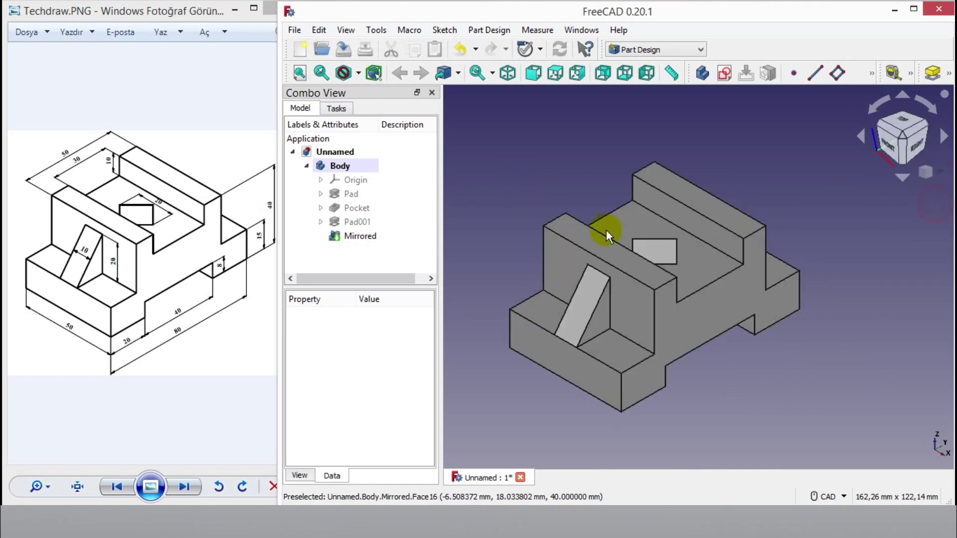
left_click_drag(278, 180, 3, 202)
middle_click_drag(690, 231, 717, 225)
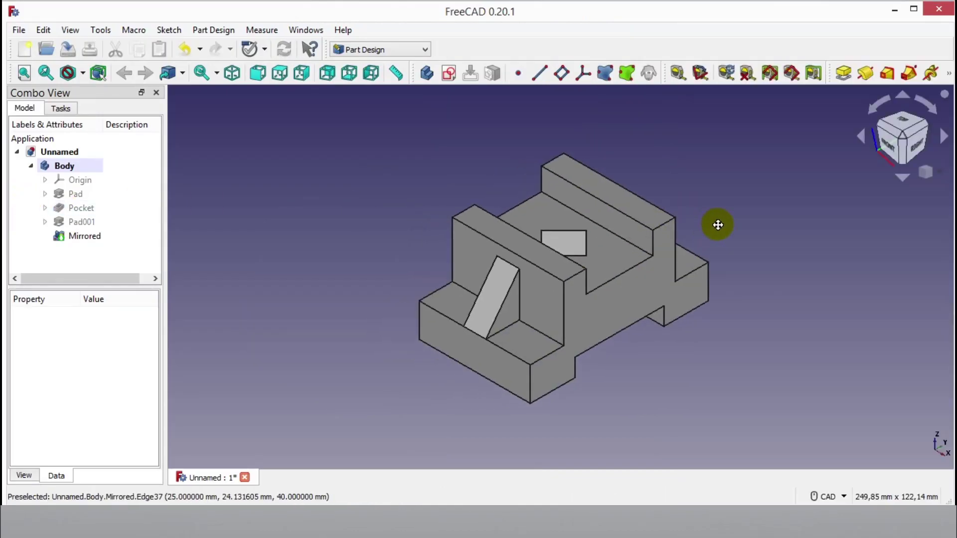
scroll(719, 223, "up", 1)
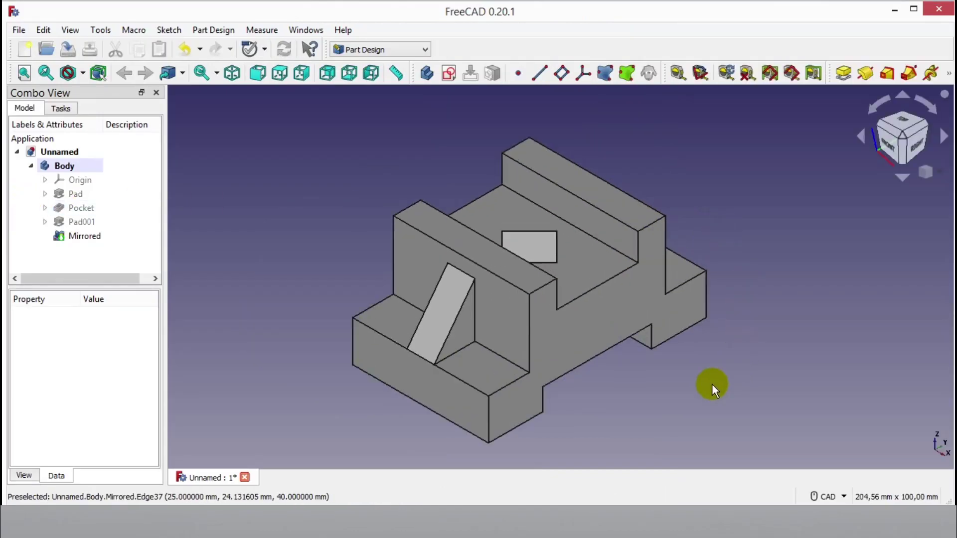